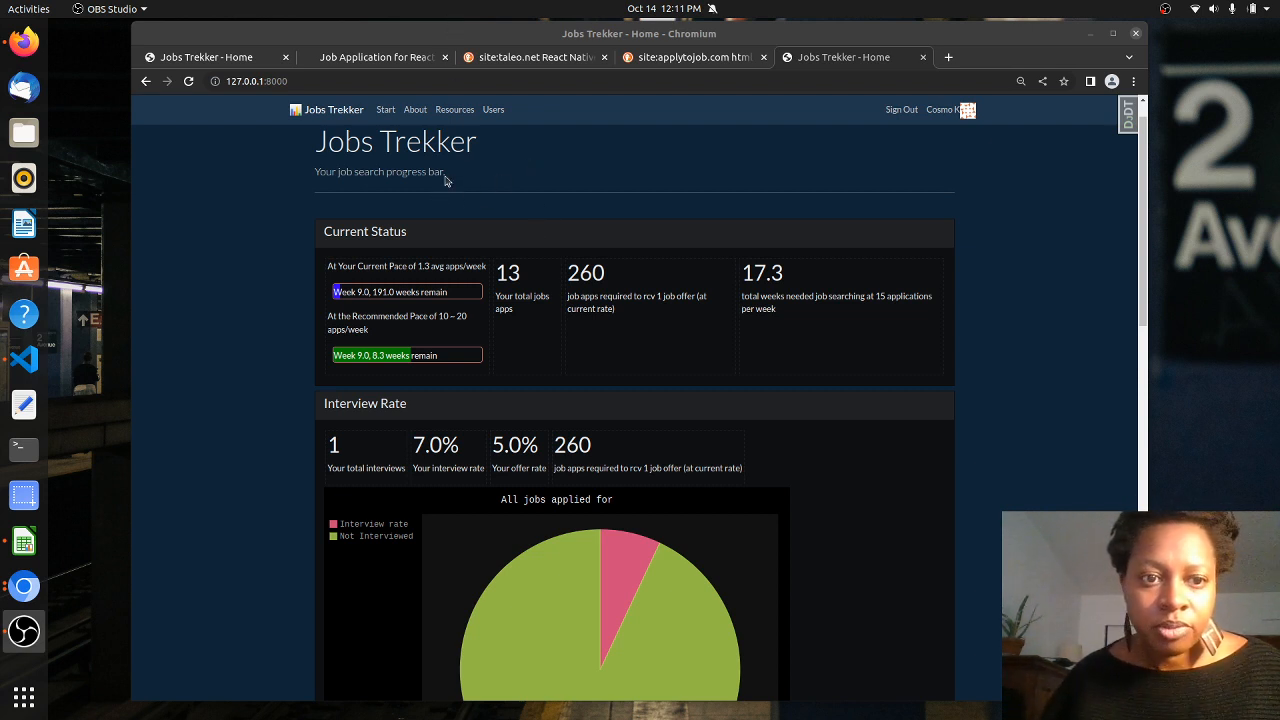
Switch to the open React Native Developer job posting at Paper and clear the highlighted job title
scroll(523, 178, "up", 1)
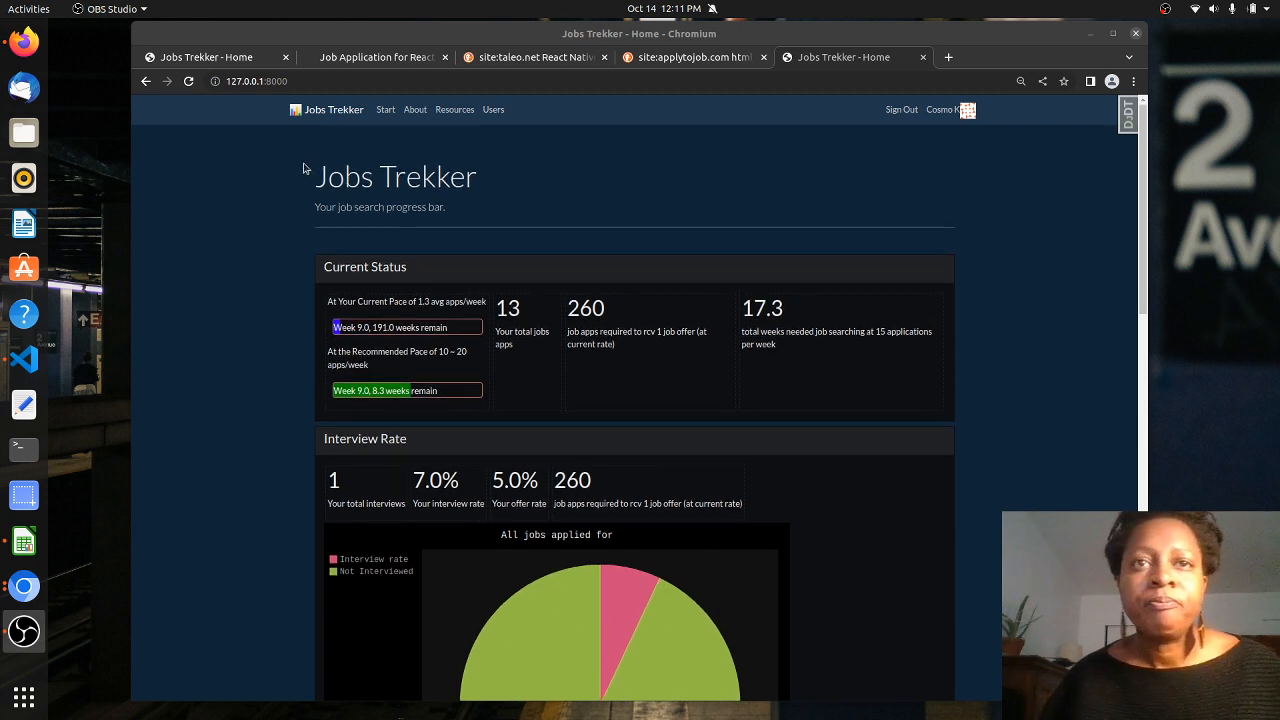
left_click(380, 60)
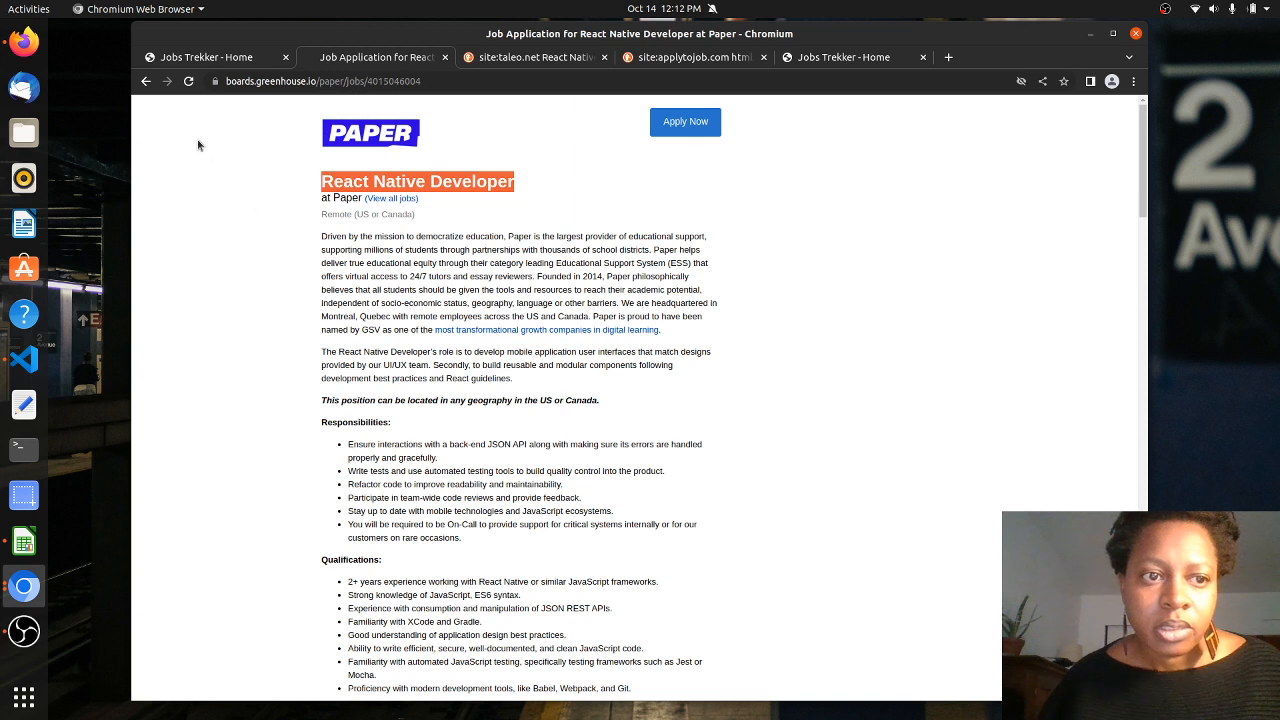
left_click(545, 245)
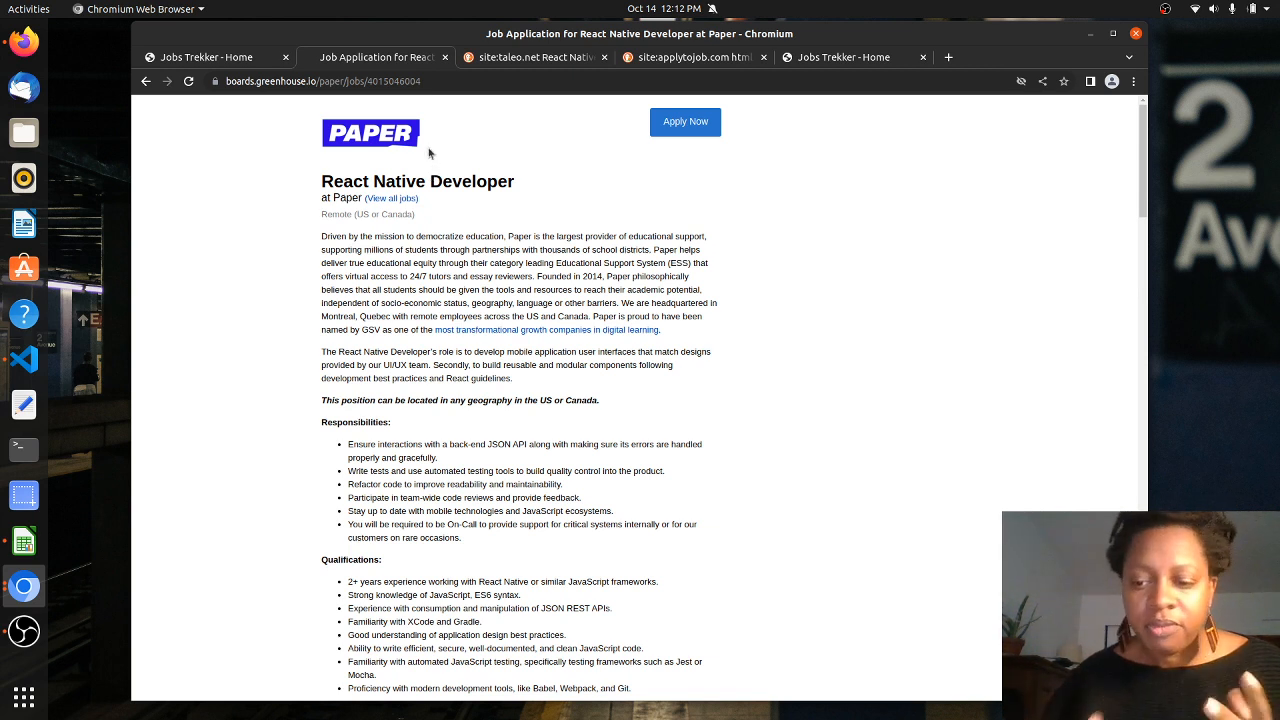
Examine the posting's URL, highlighting the company name "paper" and the applicant tracking domain "greenhouse.io"
left_click(432, 82)
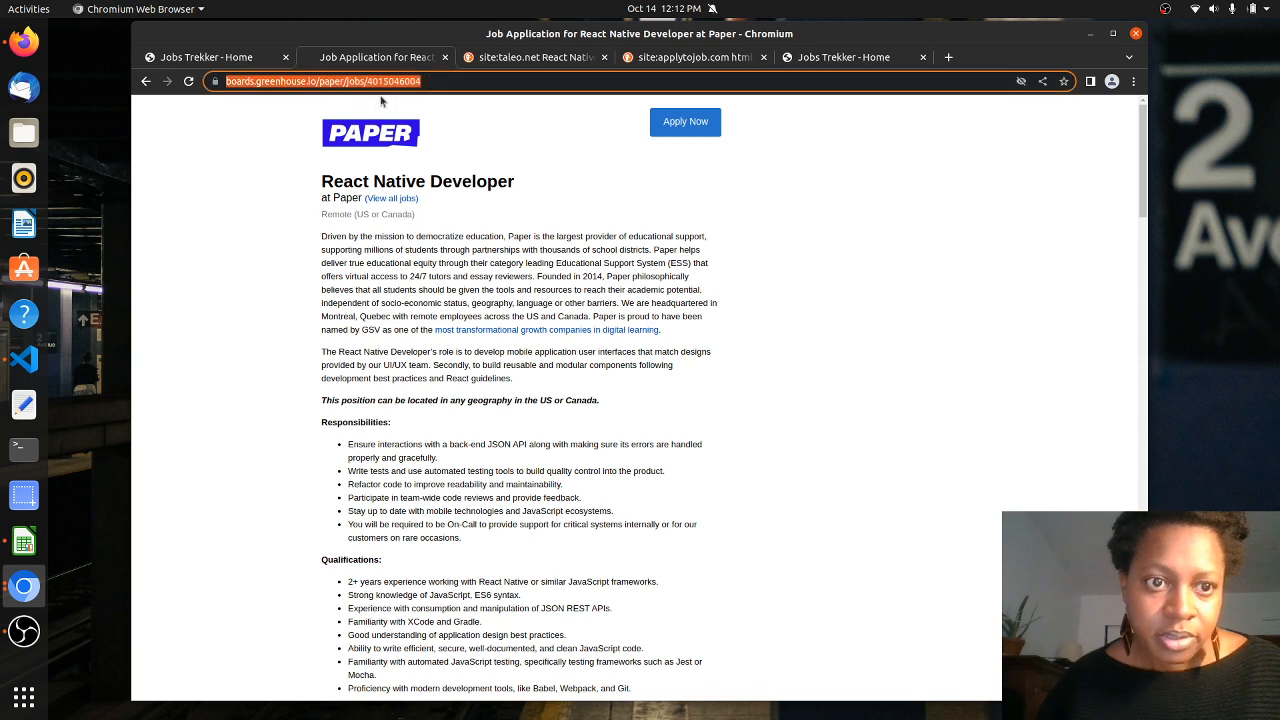
left_click(330, 81)
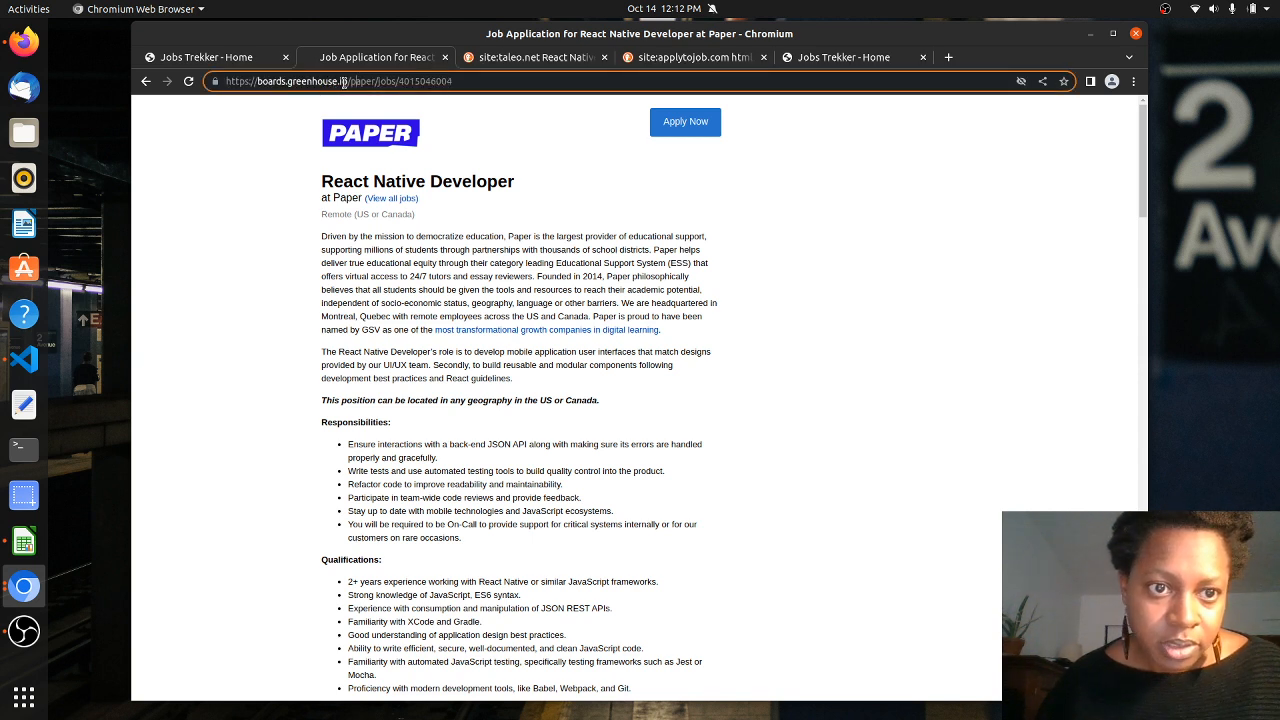
double_click(360, 81)
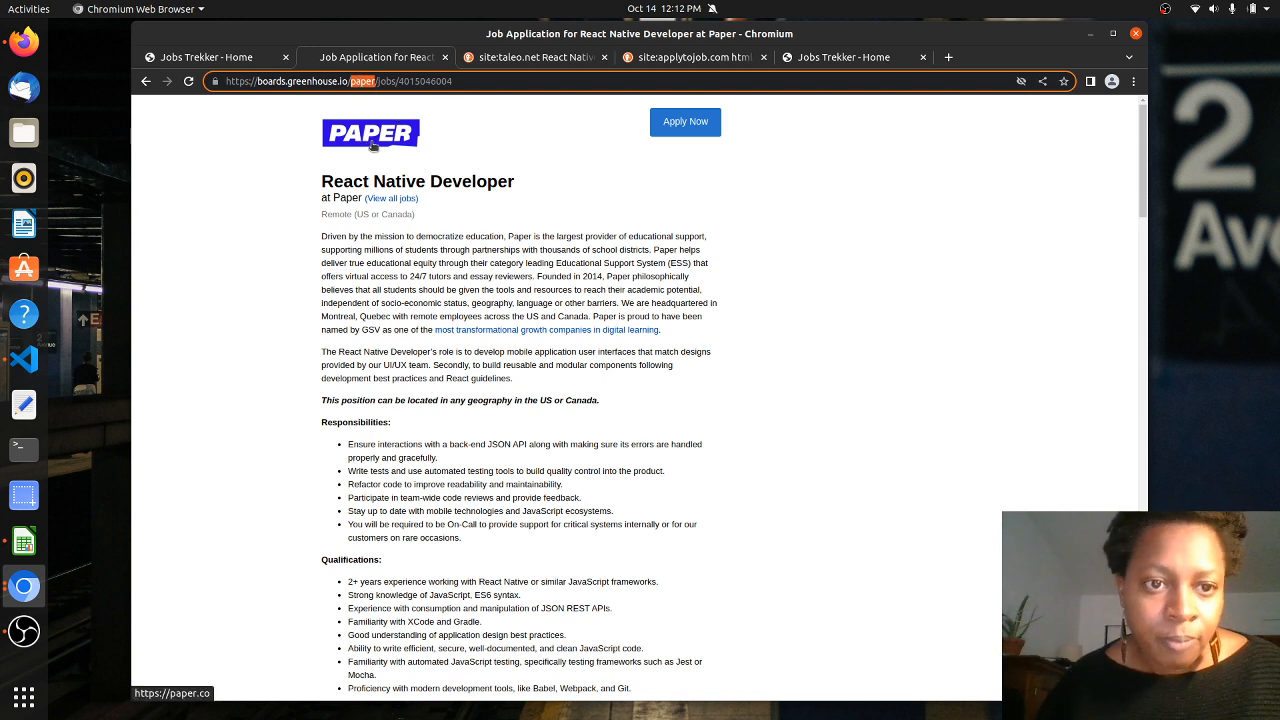
left_click_drag(290, 81, 347, 83)
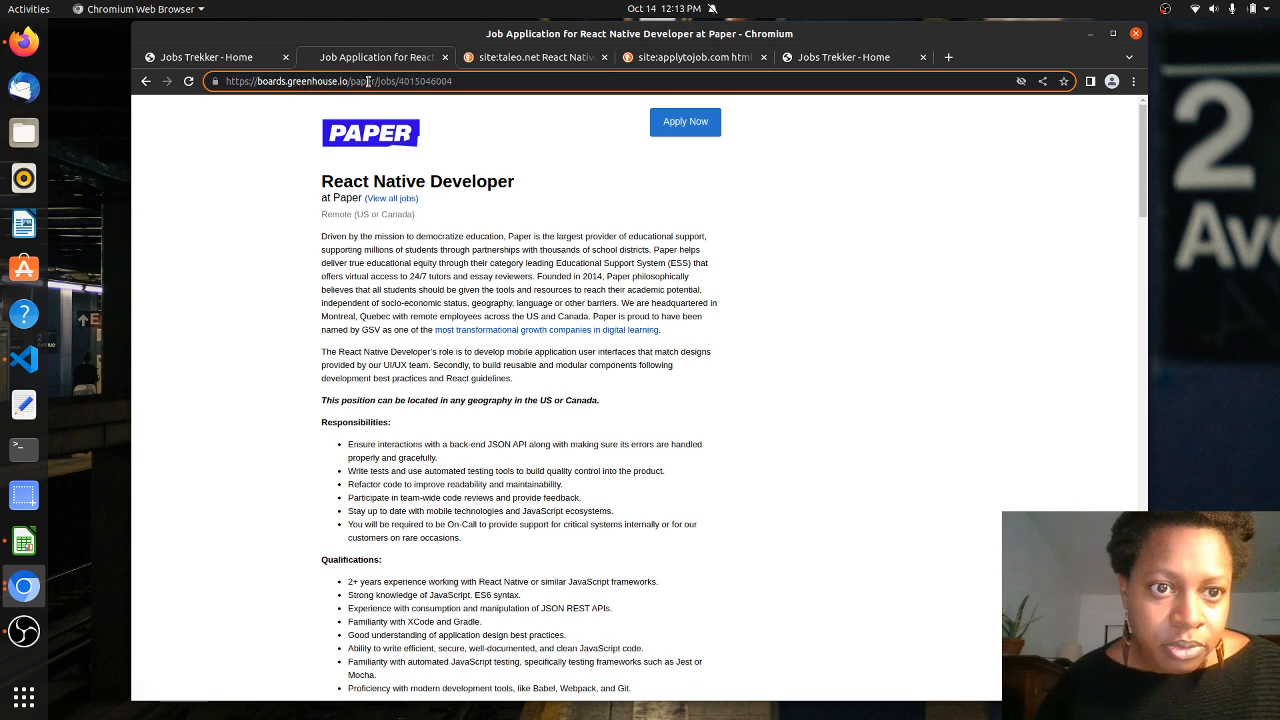
double_click(362, 82)
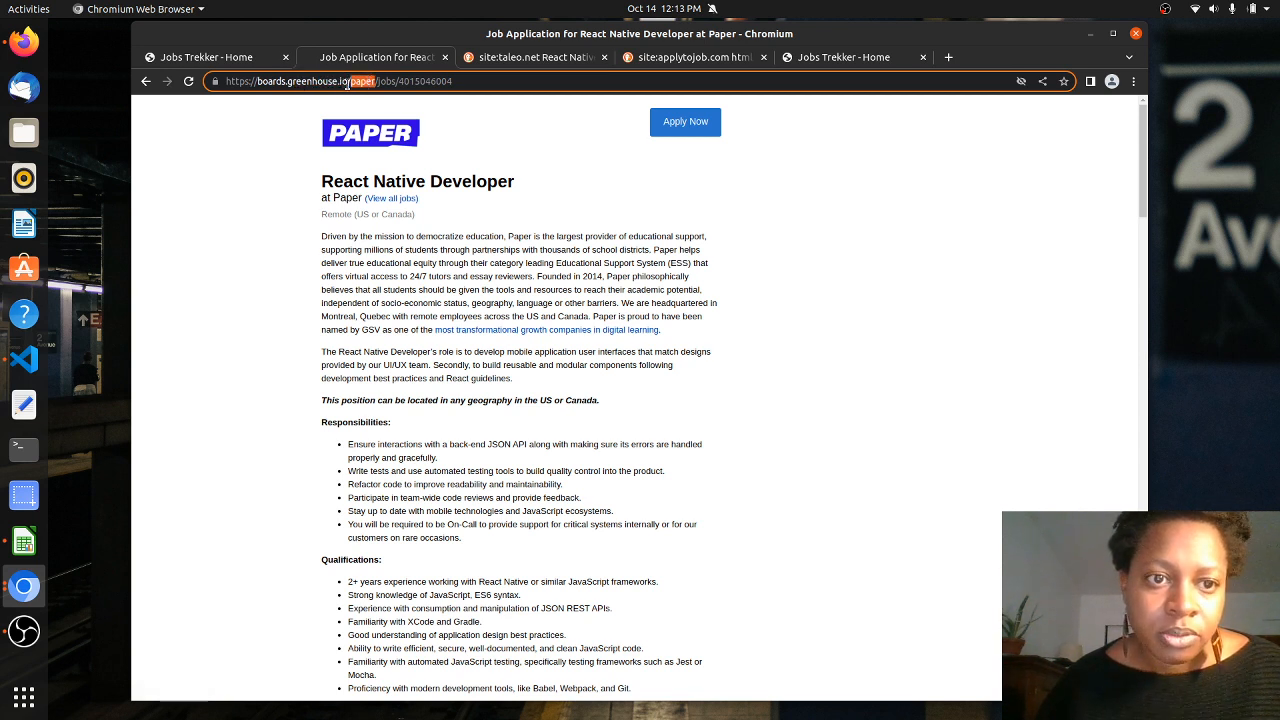
left_click(347, 83)
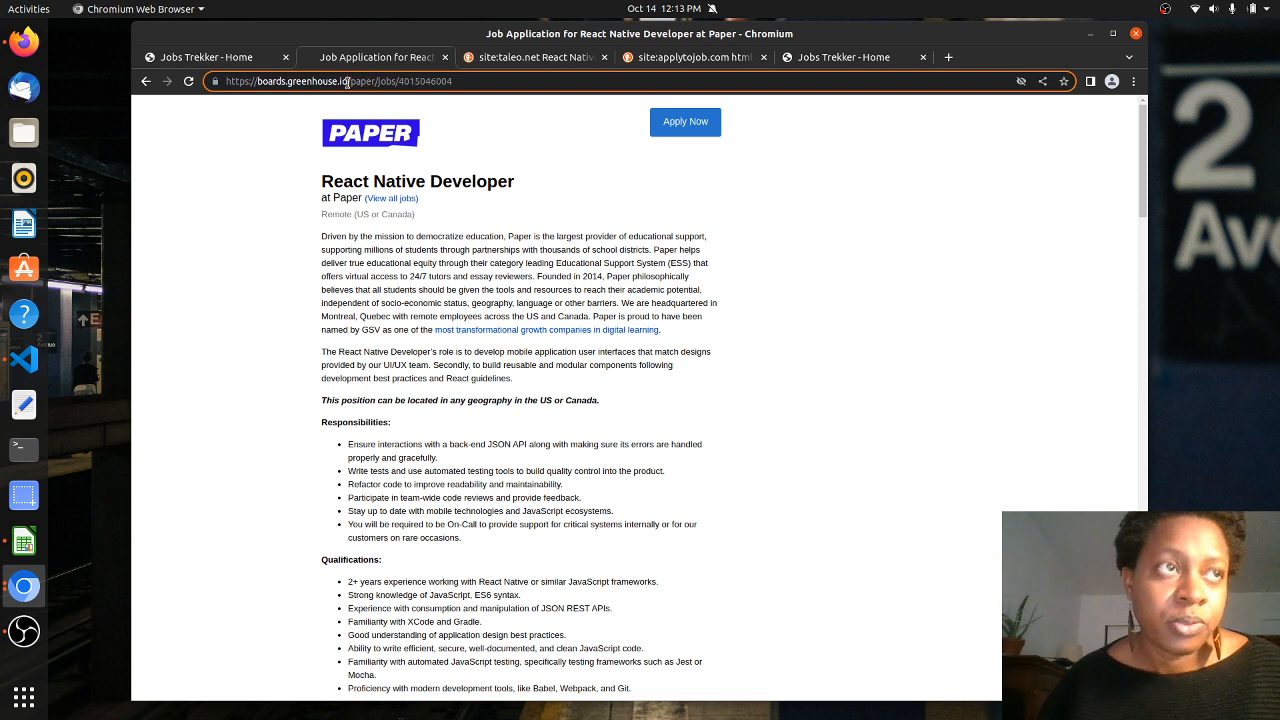
left_click_drag(347, 82, 287, 81)
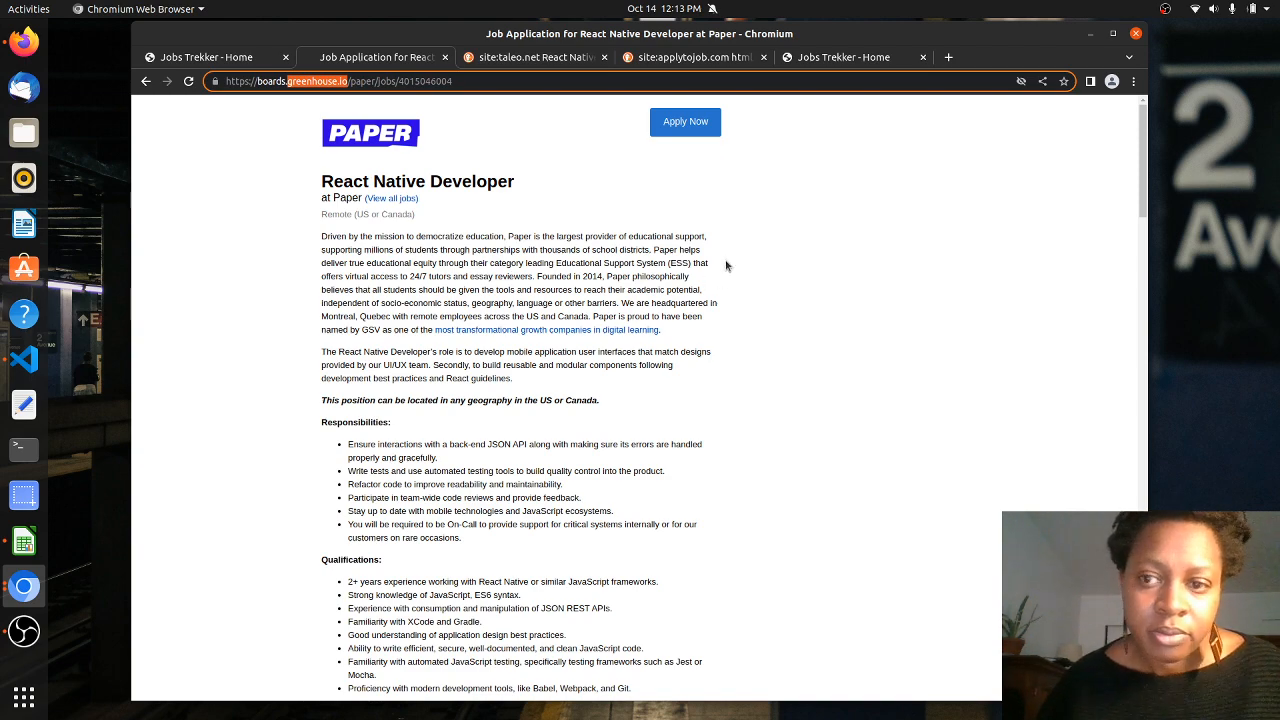
Look through the Paper job posting's qualifications, application form and self-identification questions, and return to its beginning
scroll(732, 260, "down", 3)
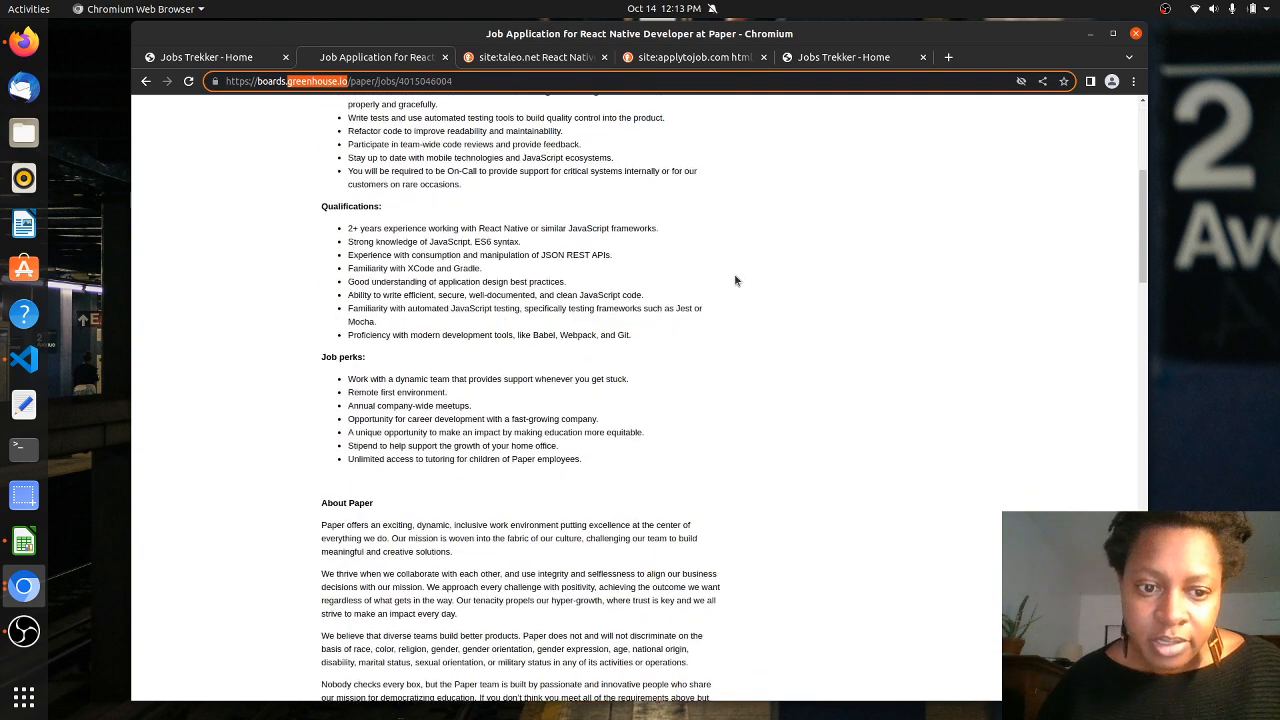
scroll(735, 280, "down", 6)
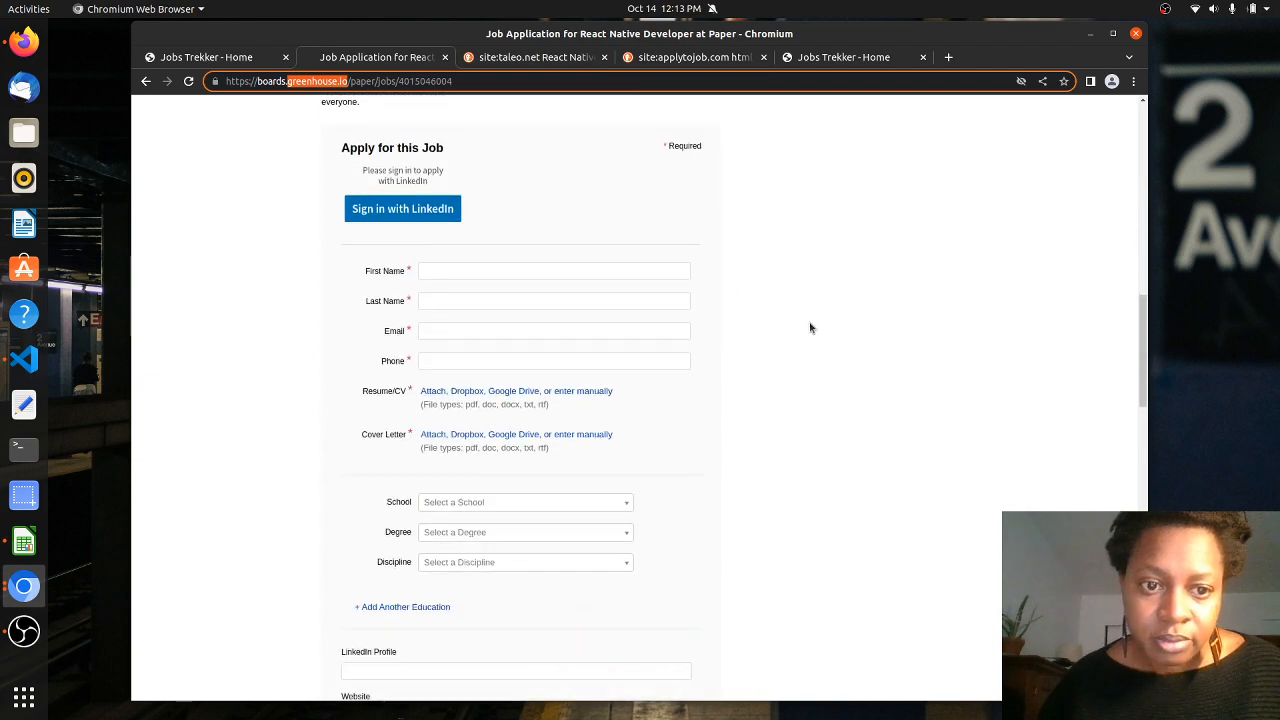
scroll(810, 328, "down", 5)
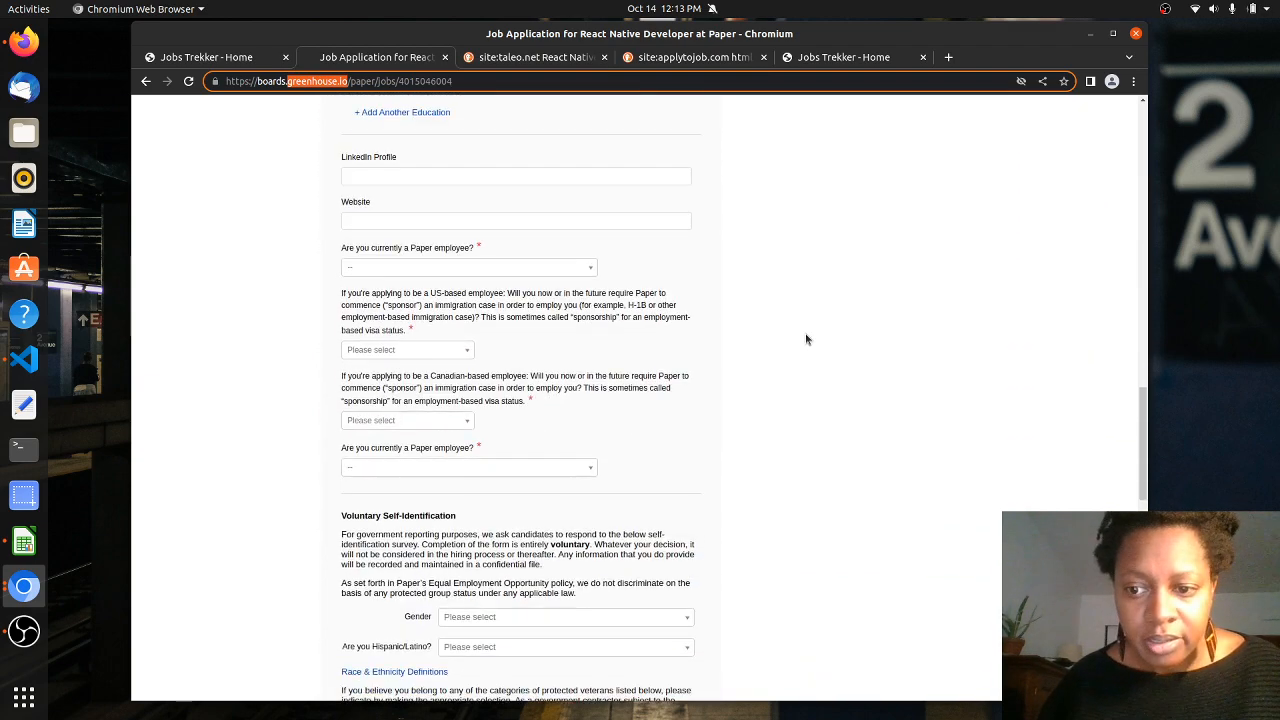
scroll(806, 339, "down", 6)
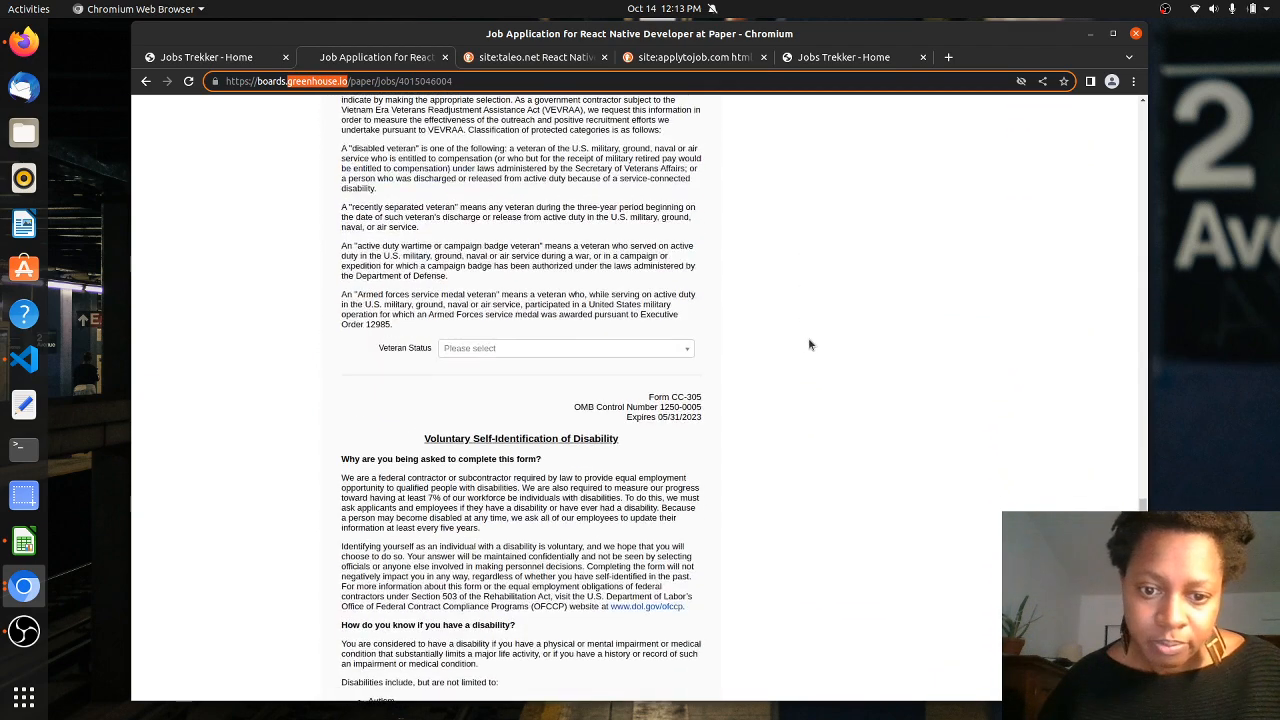
scroll(1030, 499, "up", 2)
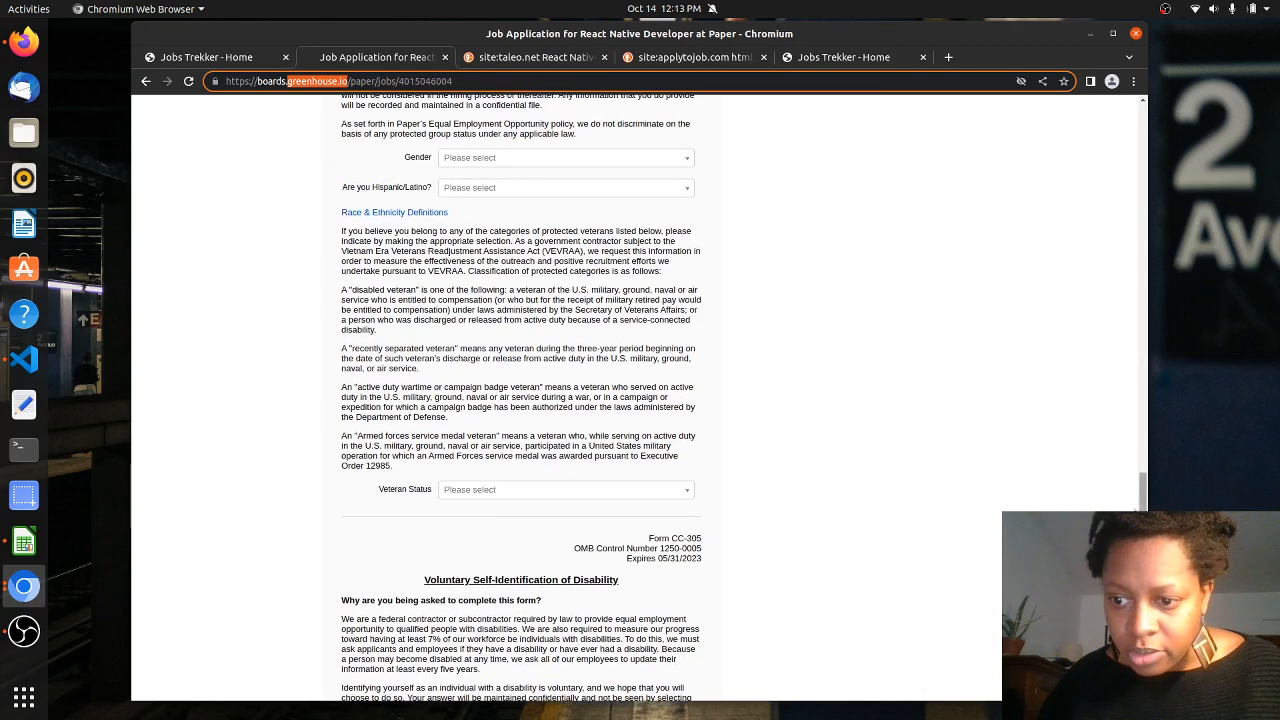
left_click_drag(1142, 508, 1092, 99)
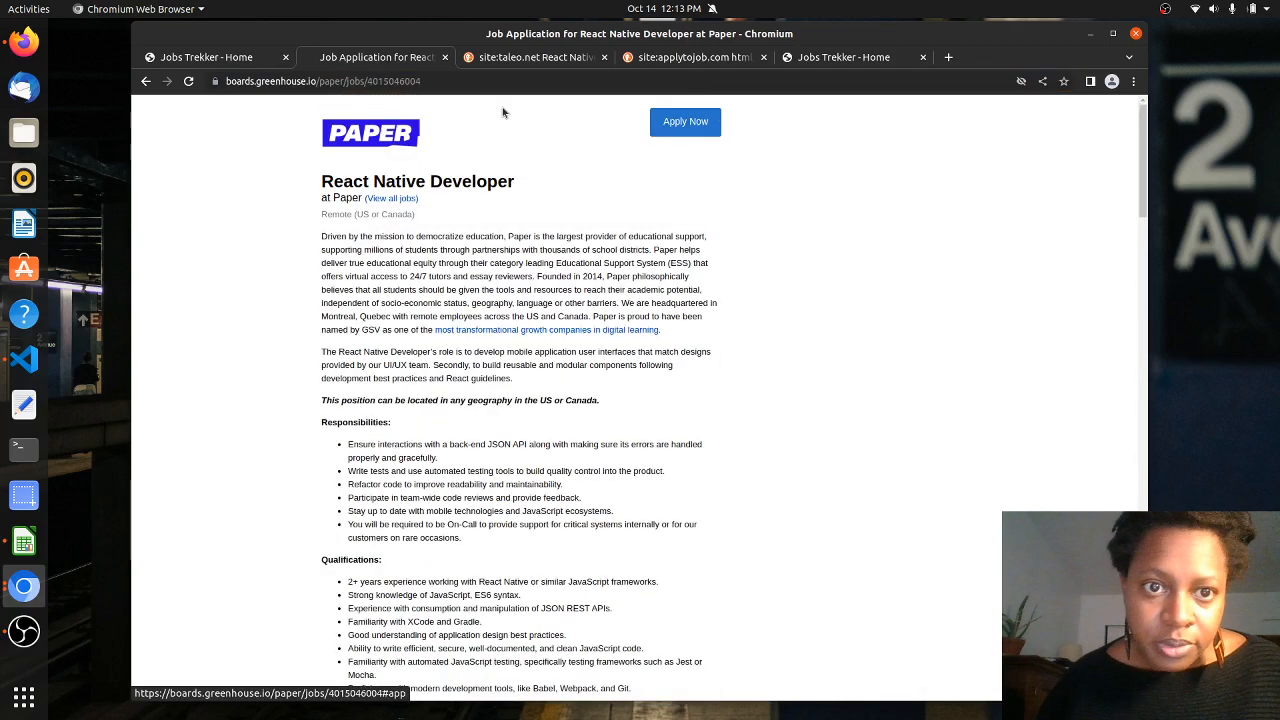
Copy only the domain "boards.greenhouse.io" from the job posting's URL
left_click(280, 81)
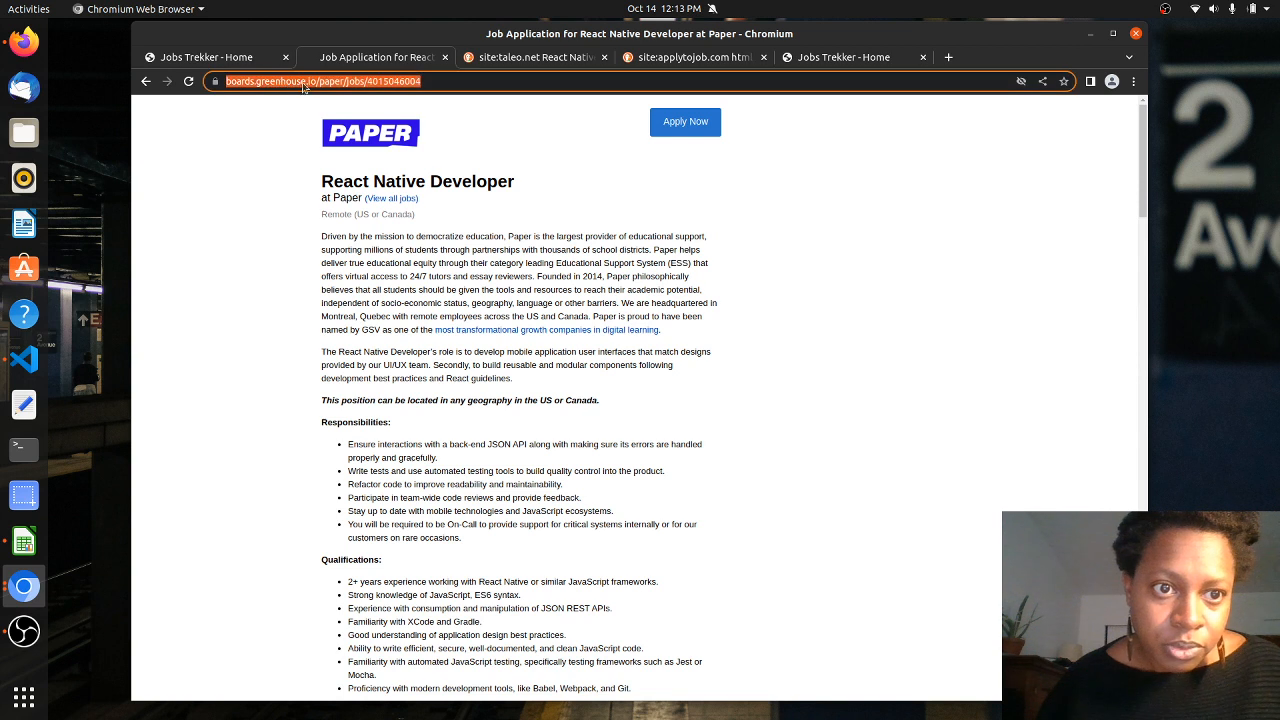
left_click(311, 80)
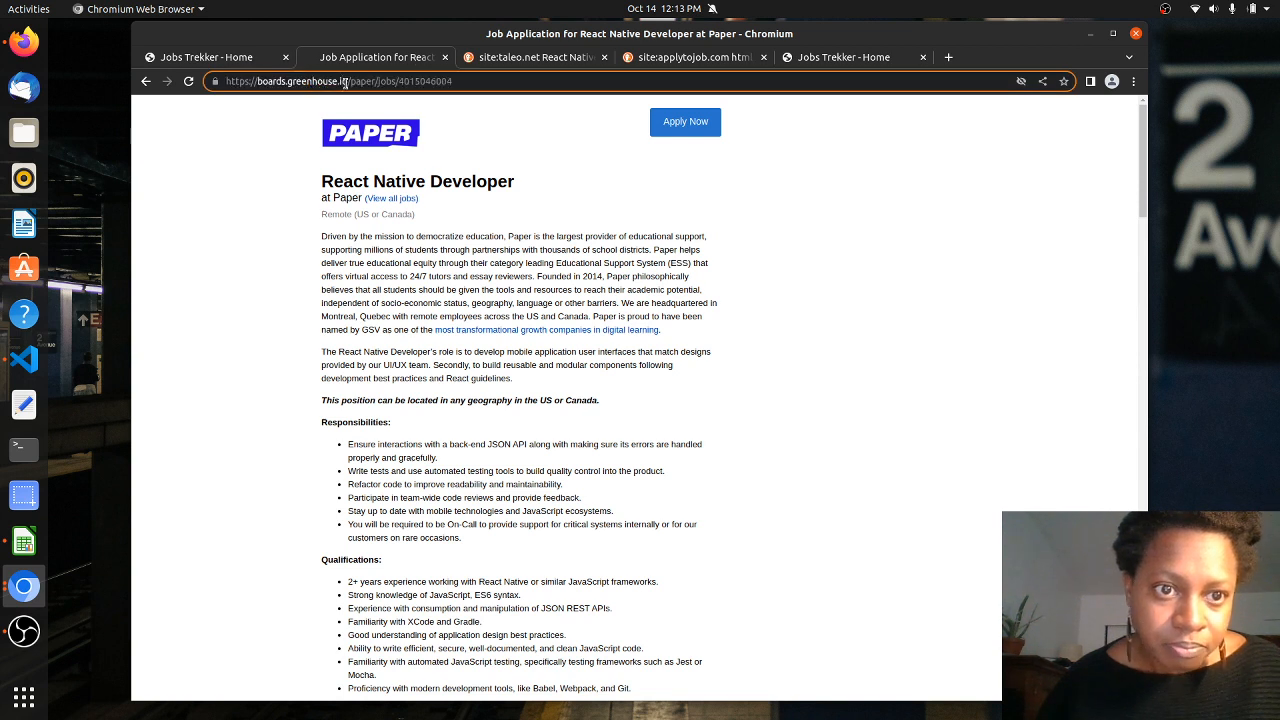
left_click_drag(346, 82, 231, 81)
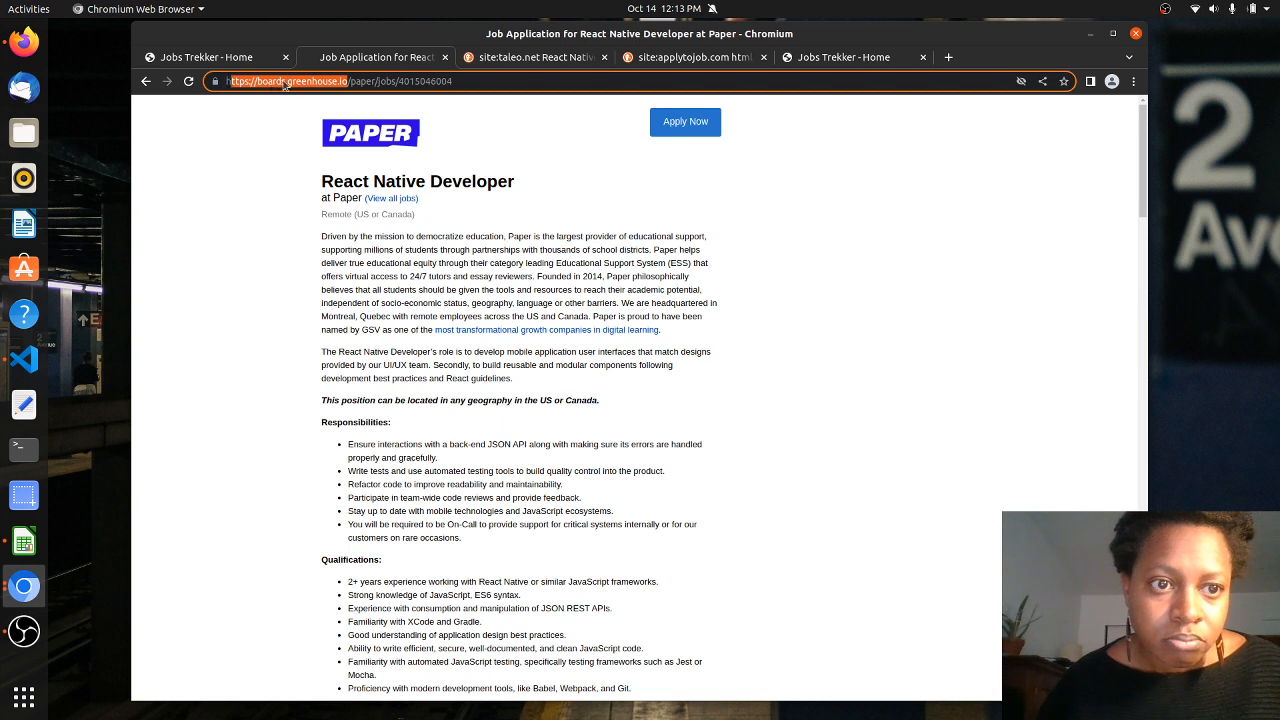
left_click(293, 82)
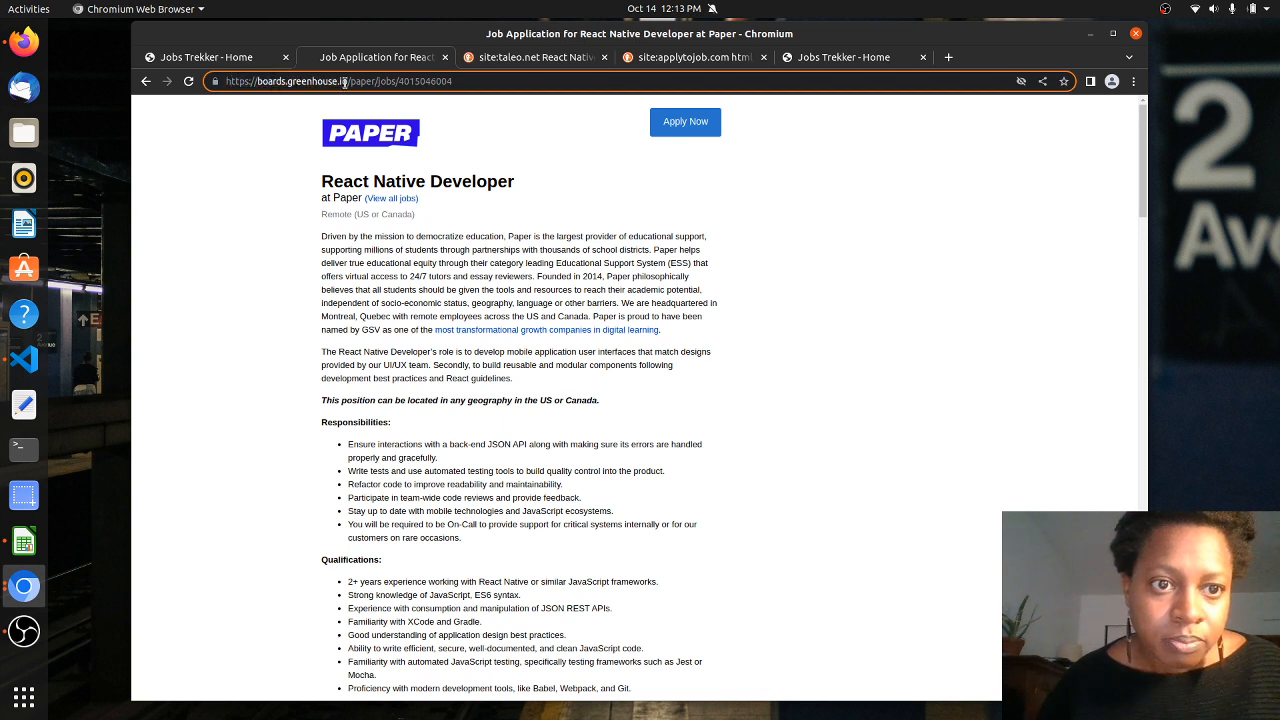
left_click_drag(347, 82, 258, 82)
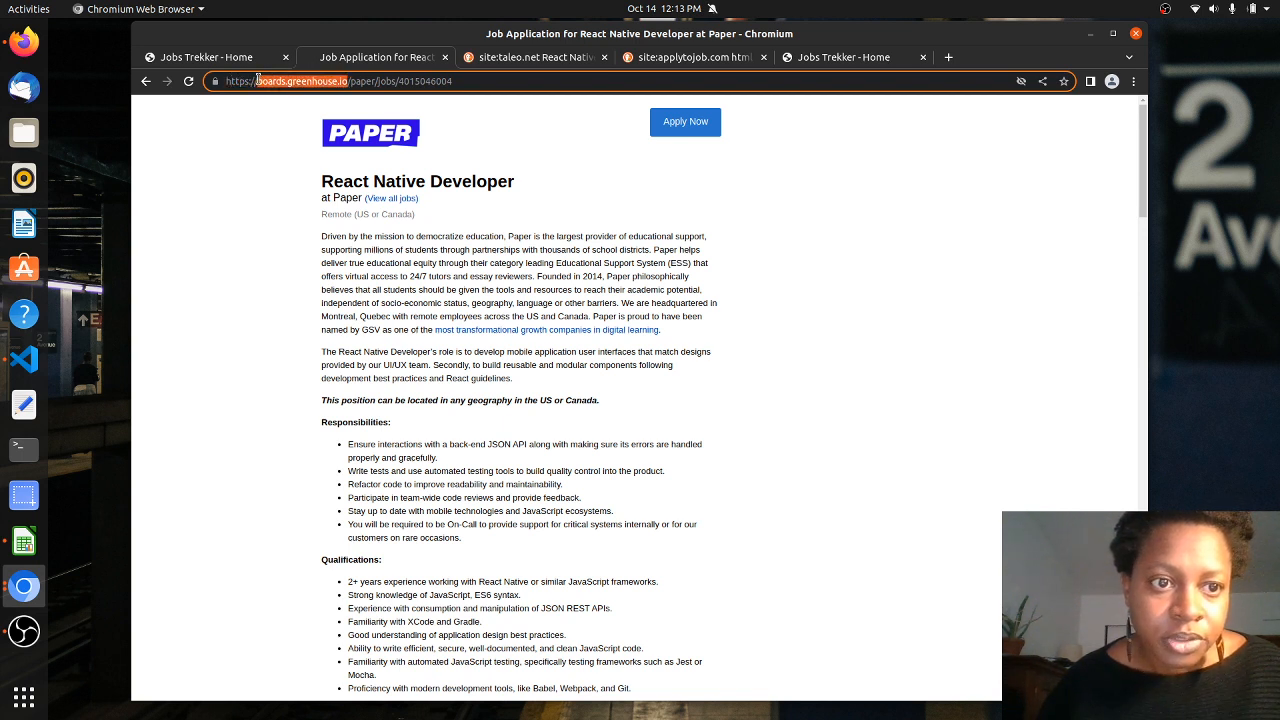
right_click(273, 86)
left_click(318, 134)
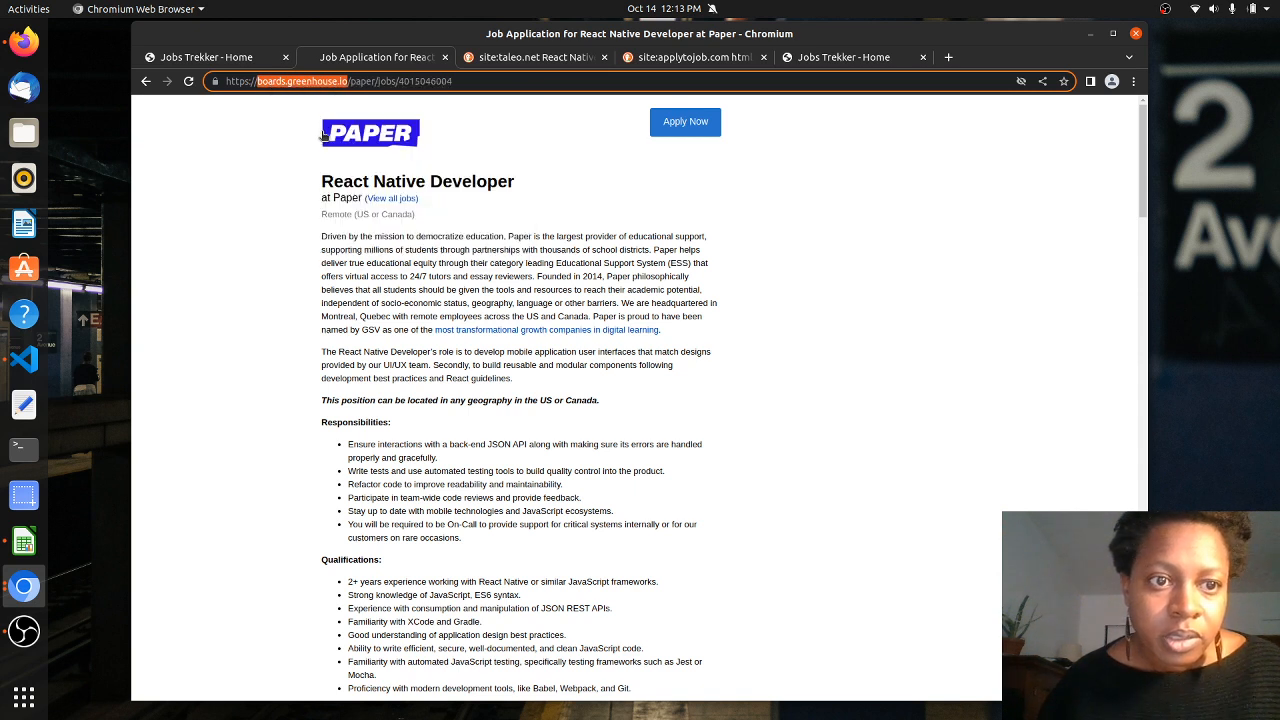
Replace the job posting's full URL with "google" and load the Google home page in the same tab
double_click(432, 84)
left_click(432, 86)
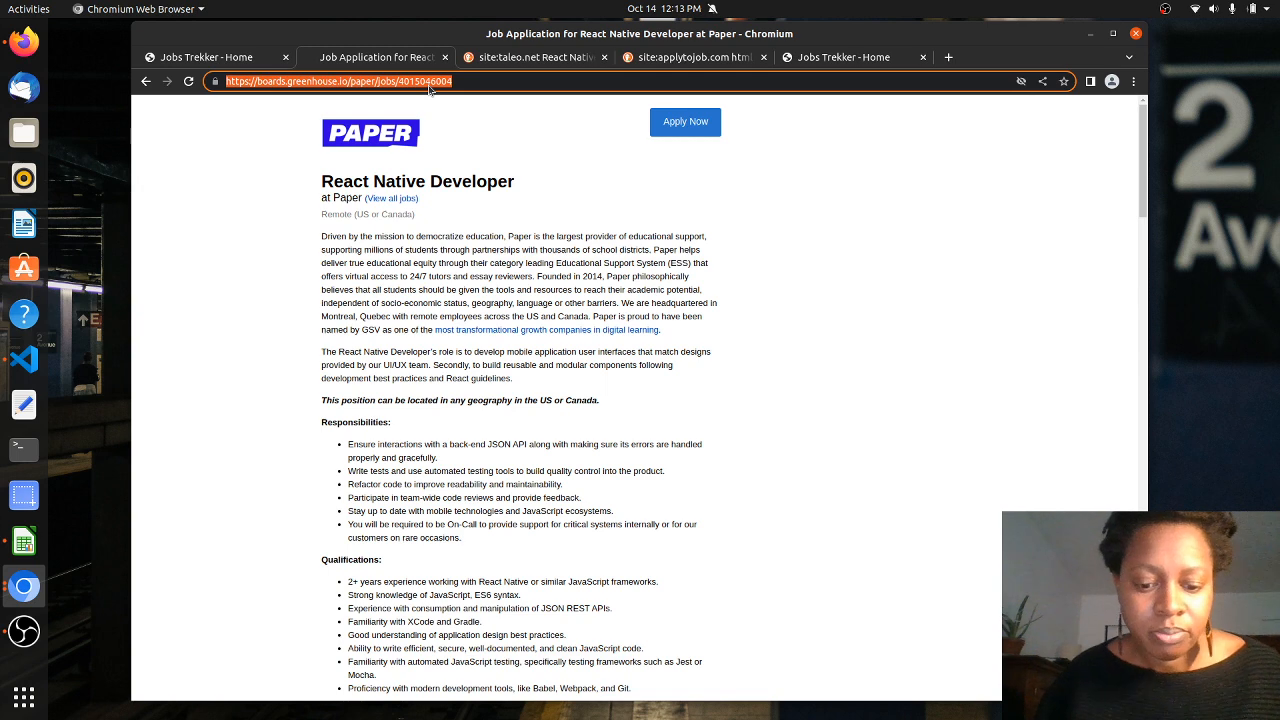
type("google")
key("Return")
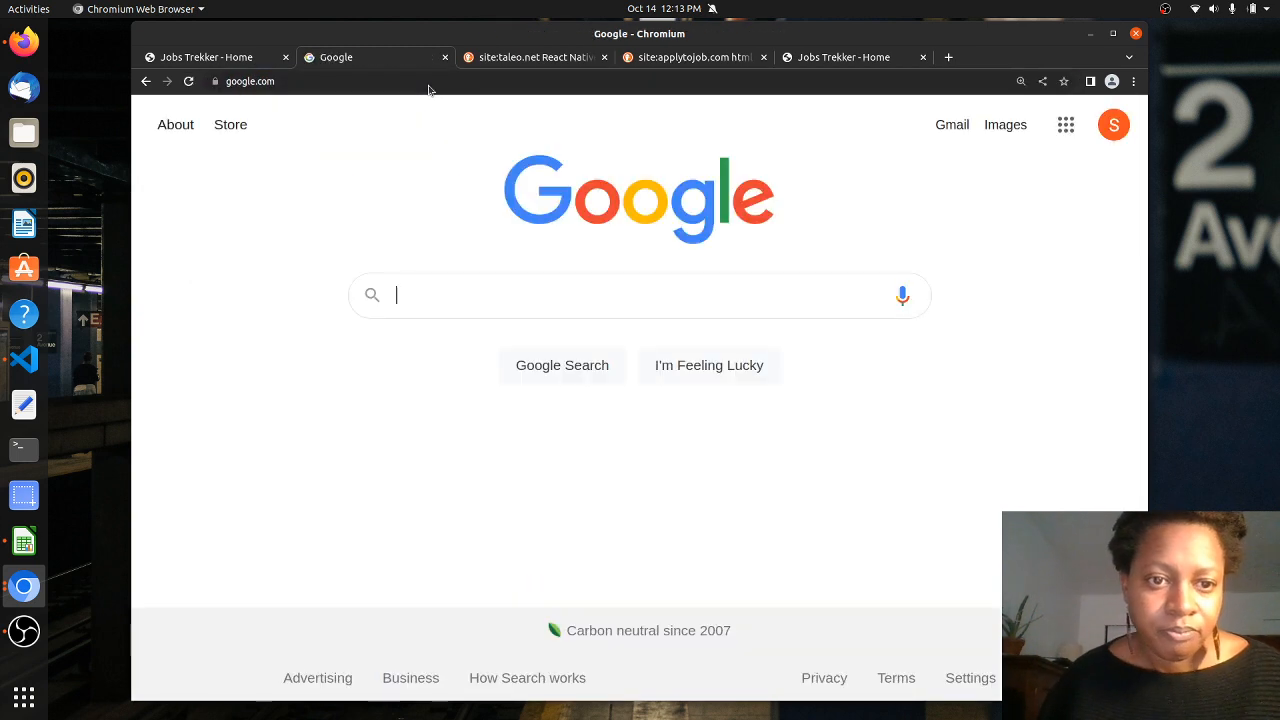
Search Google for "site:boards.greenhouse.io Django remote", using the copied domain after the site: operator
left_click(446, 300)
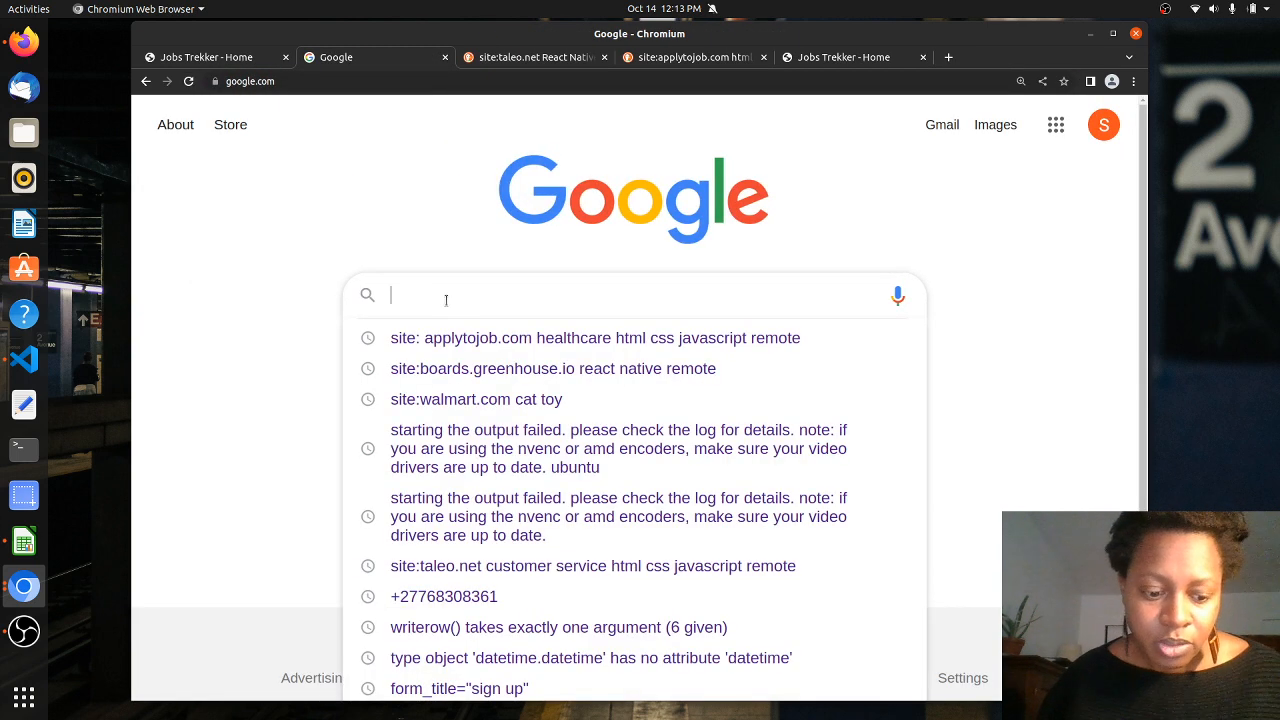
type("s")
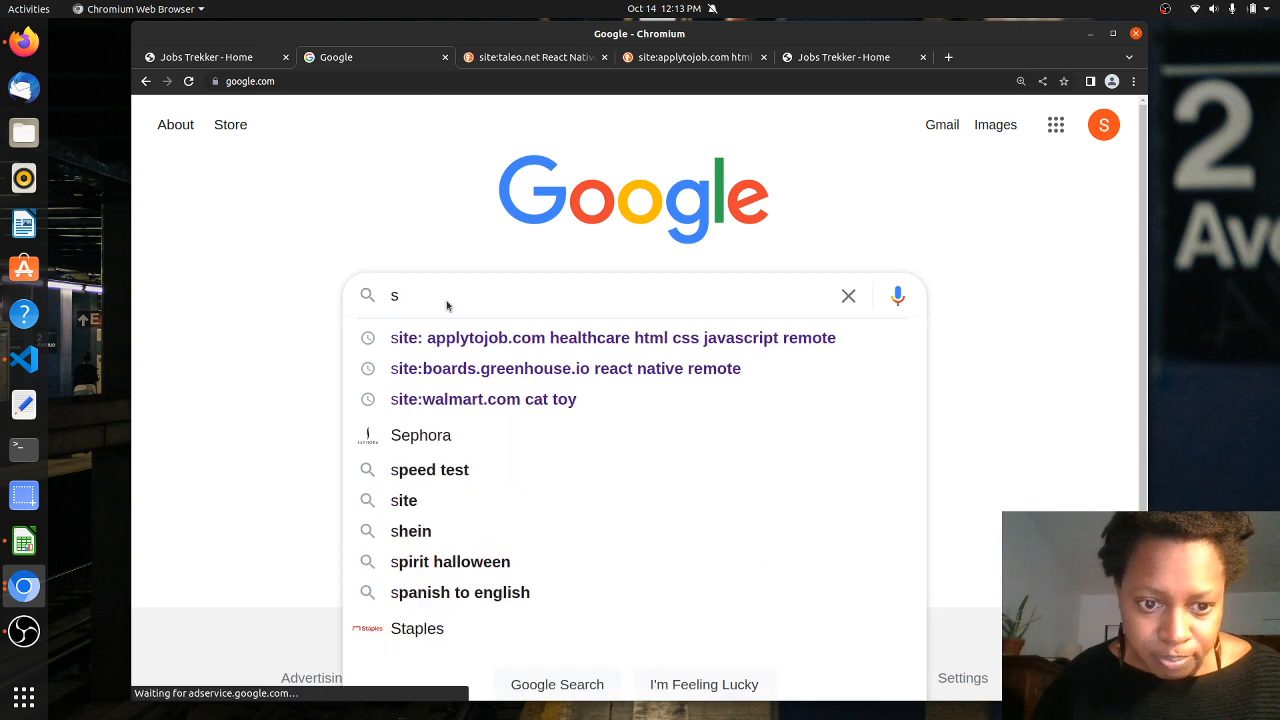
type("ite:")
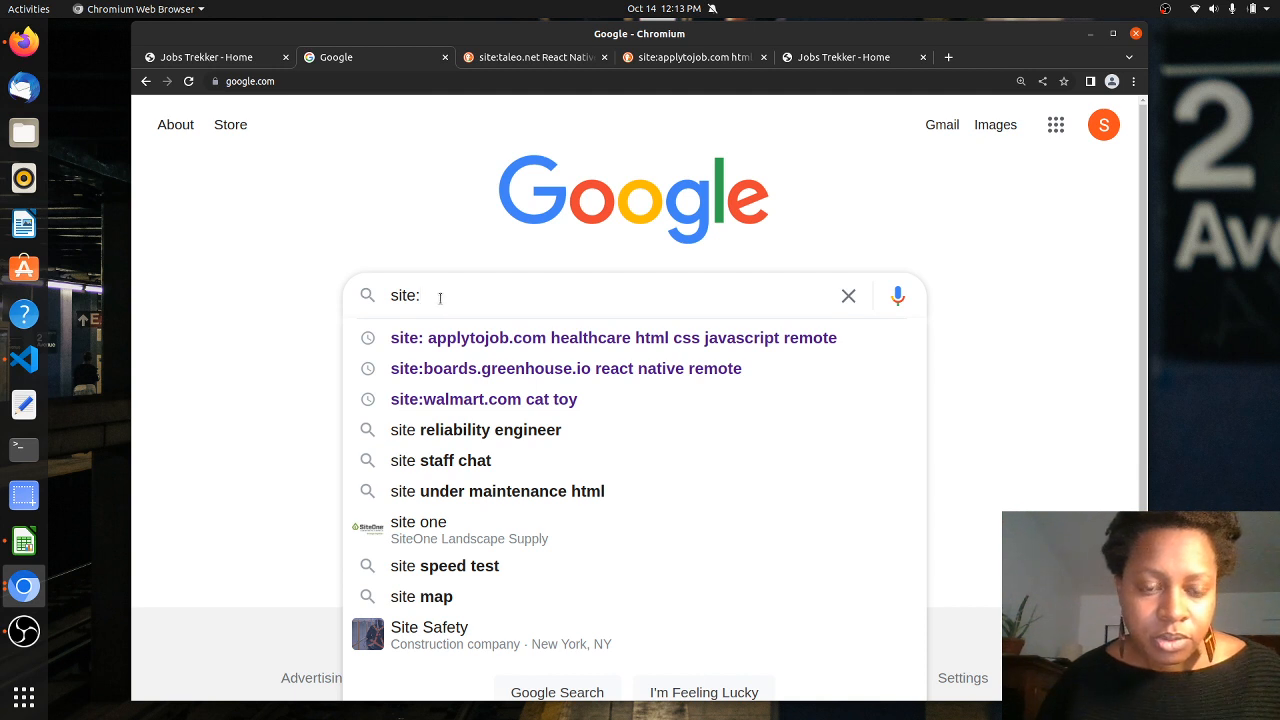
key("ctrl+v")
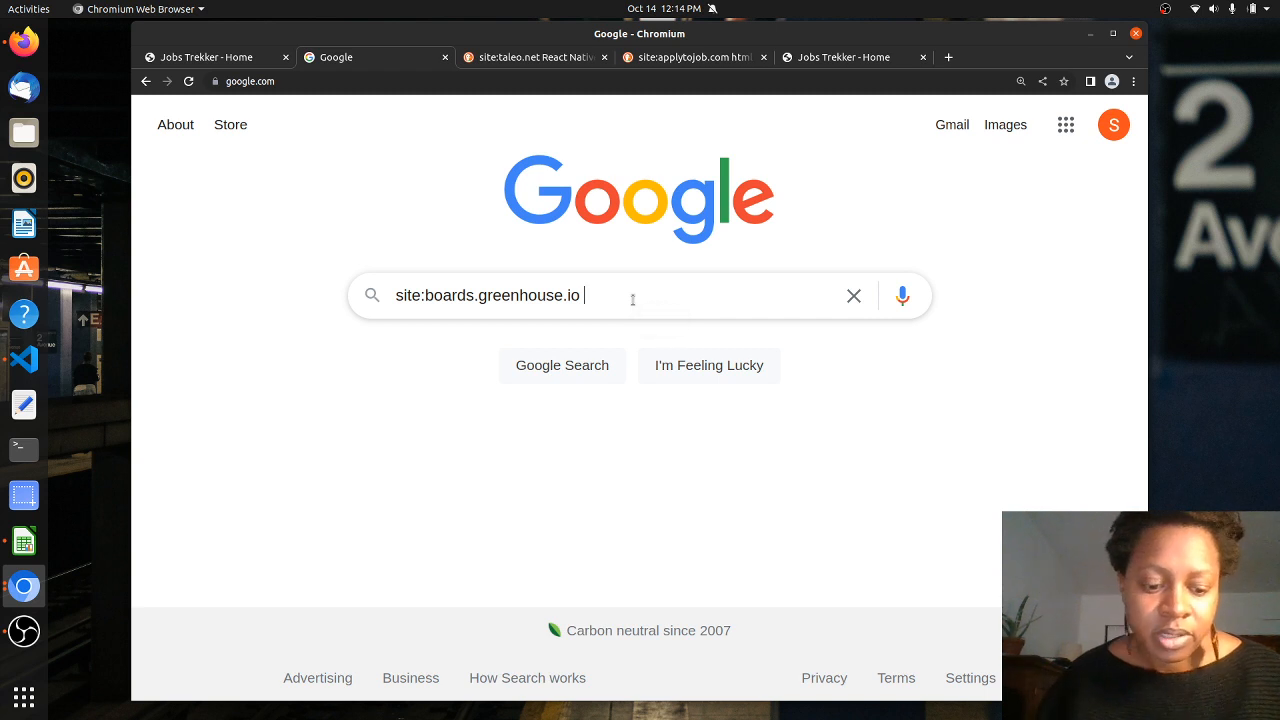
type("Django")
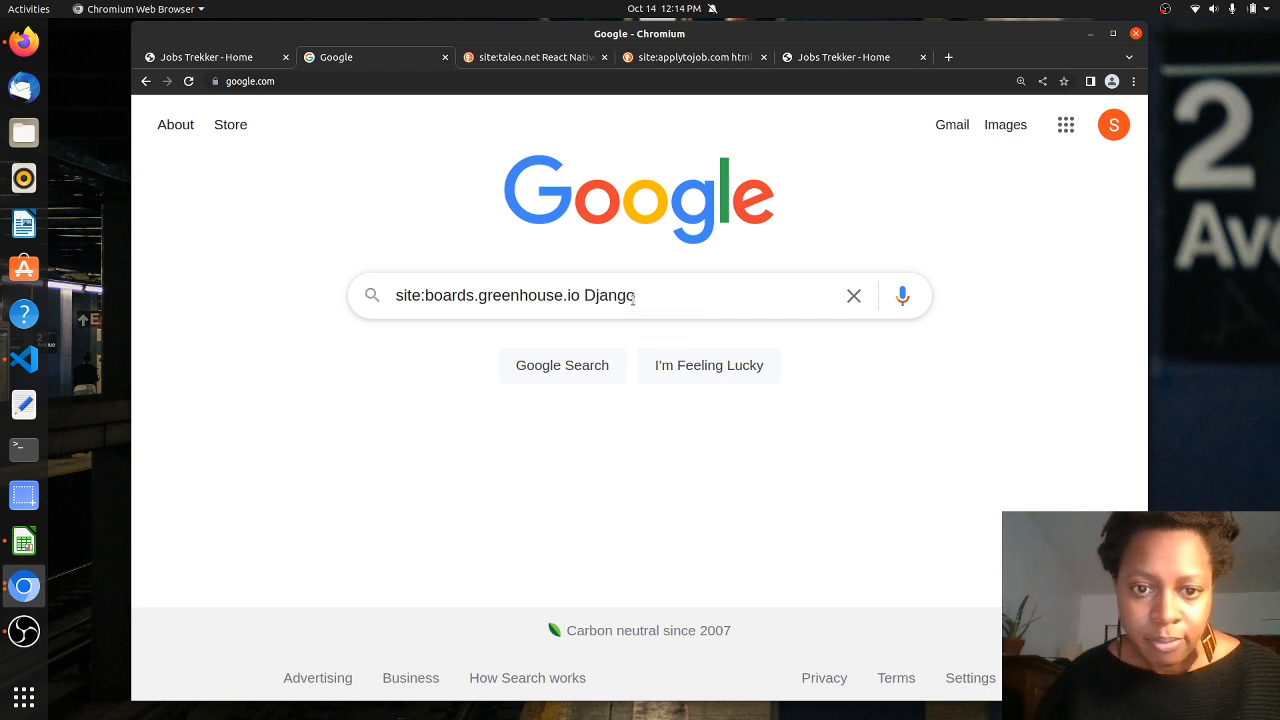
type(" remote")
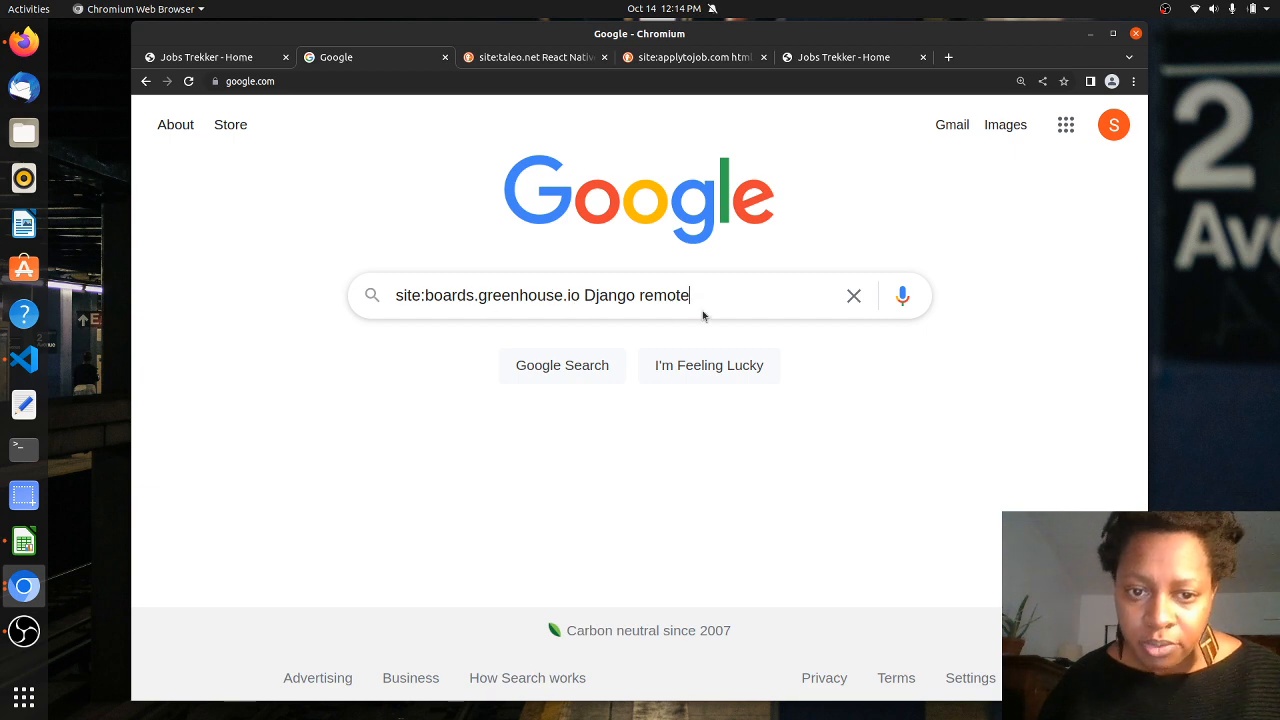
key("Return")
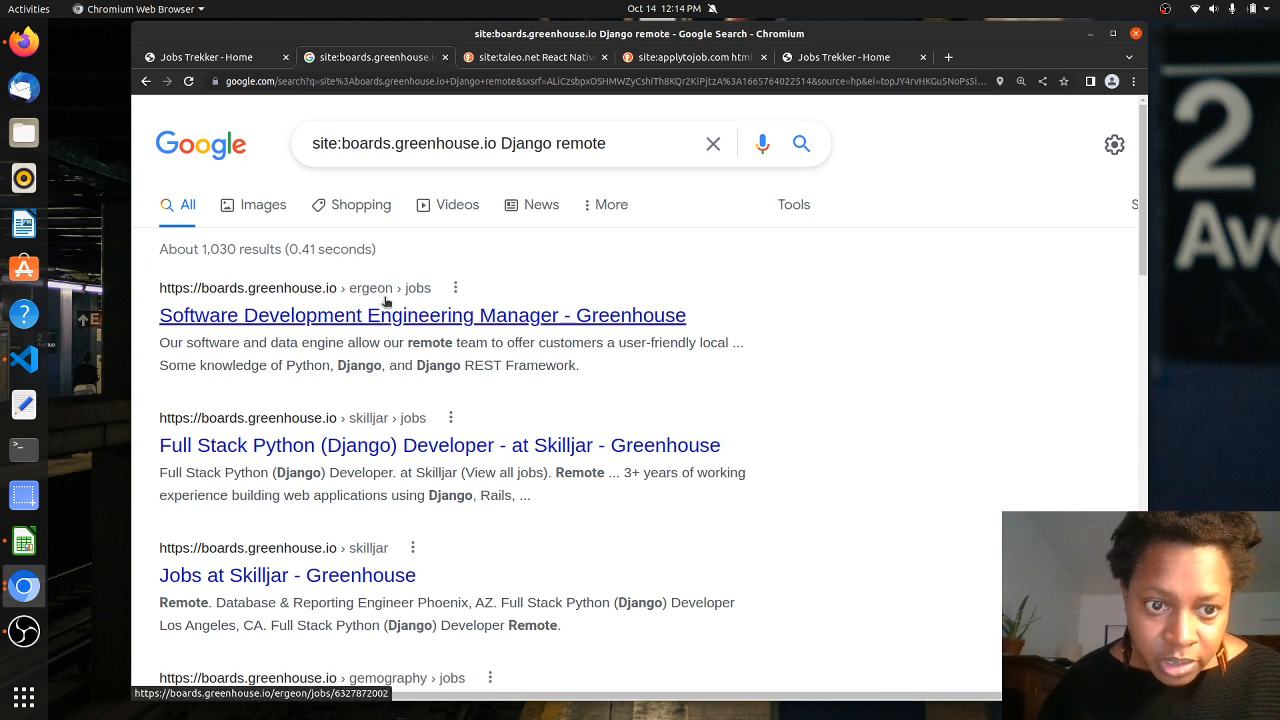
Look through the Google results for remote Django jobs on Greenhouse, checking the listed roles and companies
scroll(385, 423, "down", 1)
scroll(385, 423, "down", 5)
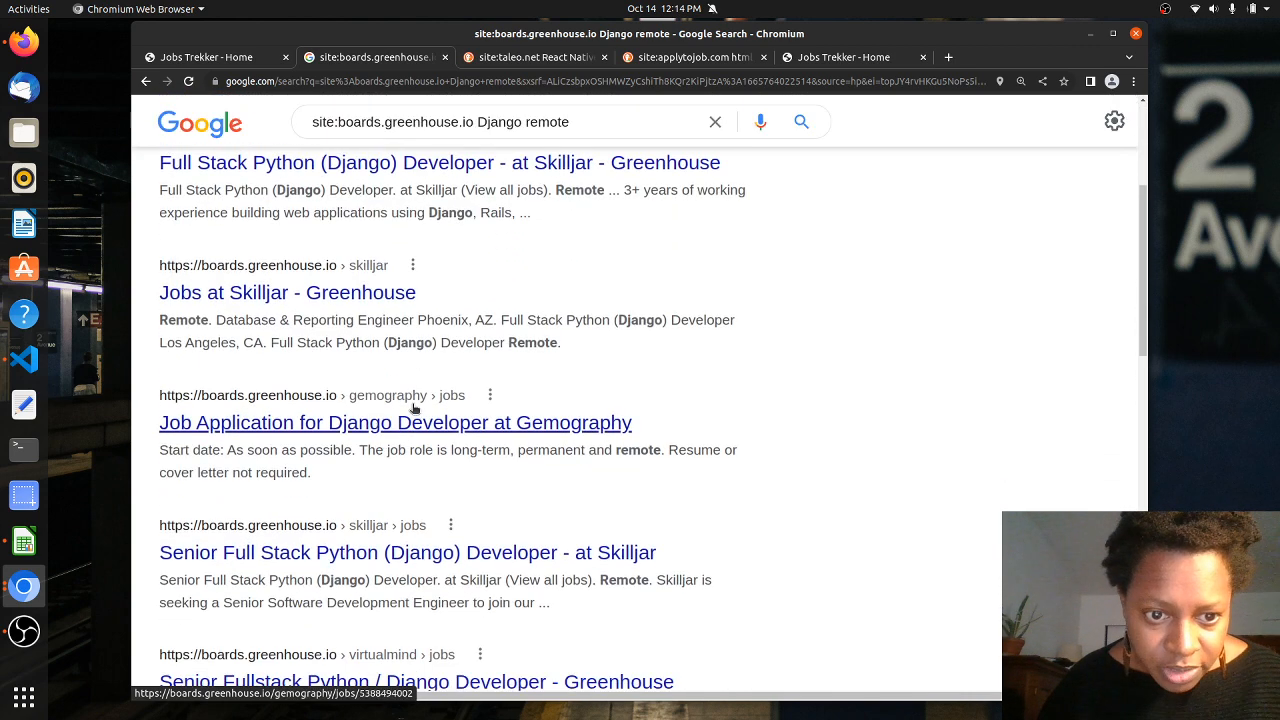
scroll(400, 425, "down", 4)
scroll(373, 448, "down", 1)
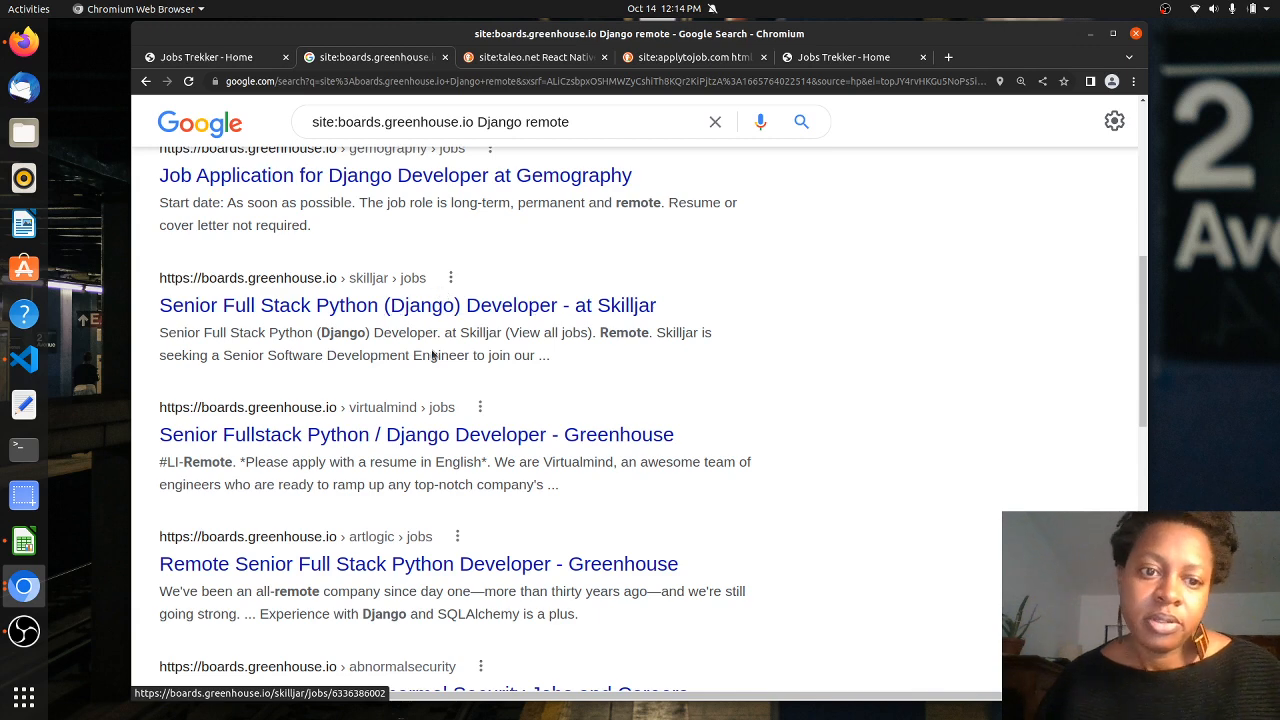
scroll(433, 355, "down", 5)
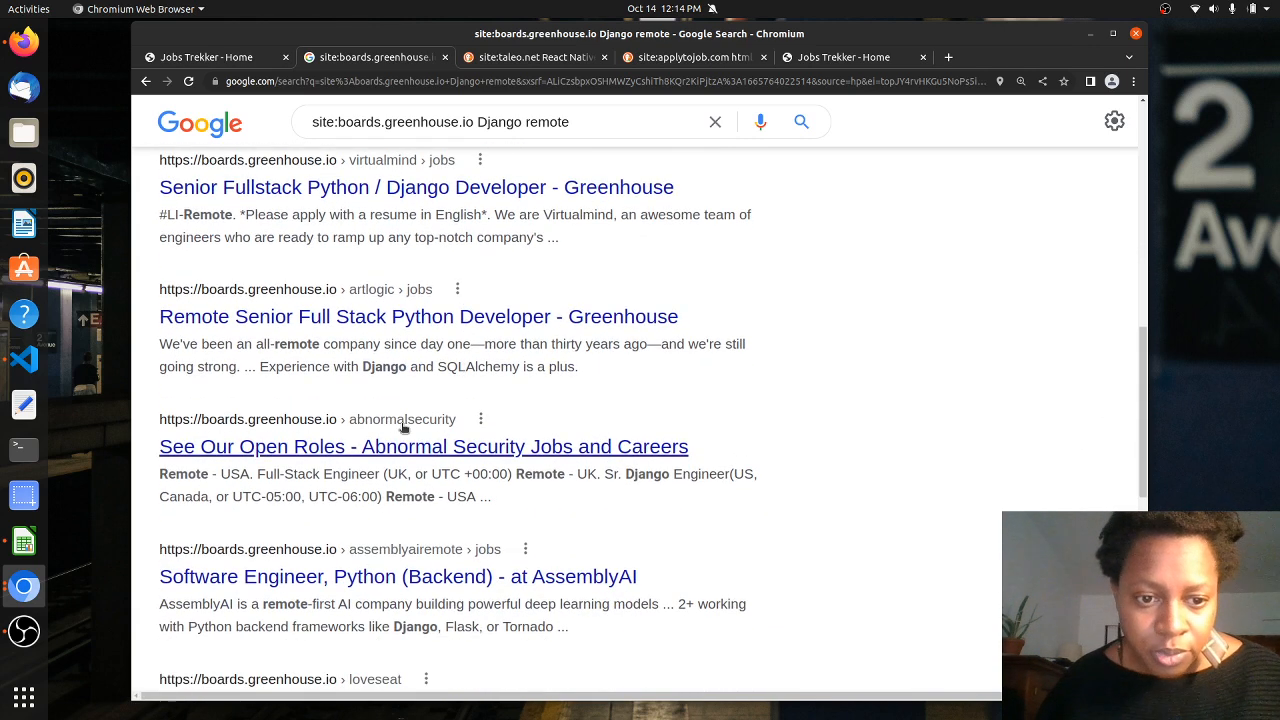
scroll(400, 428, "down", 2)
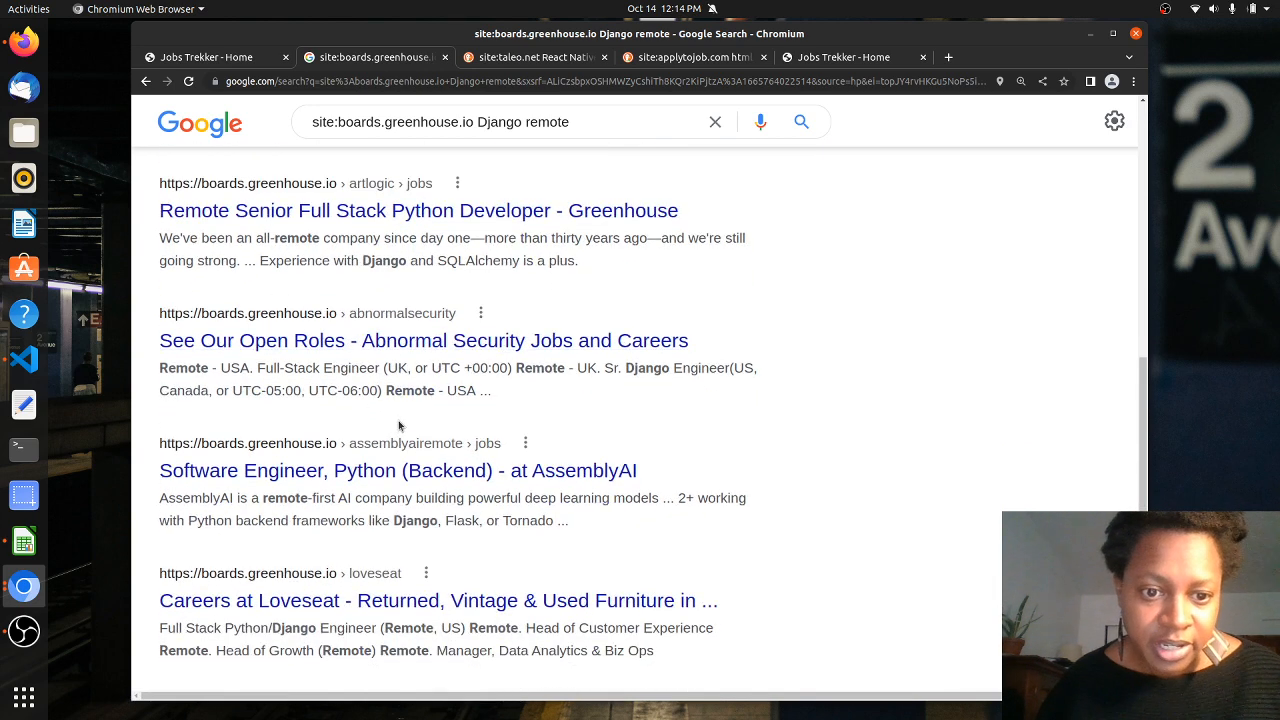
Read the remaining Greenhouse results for remote Django roles, down to the ads and page links at the end
scroll(400, 425, "down", 1)
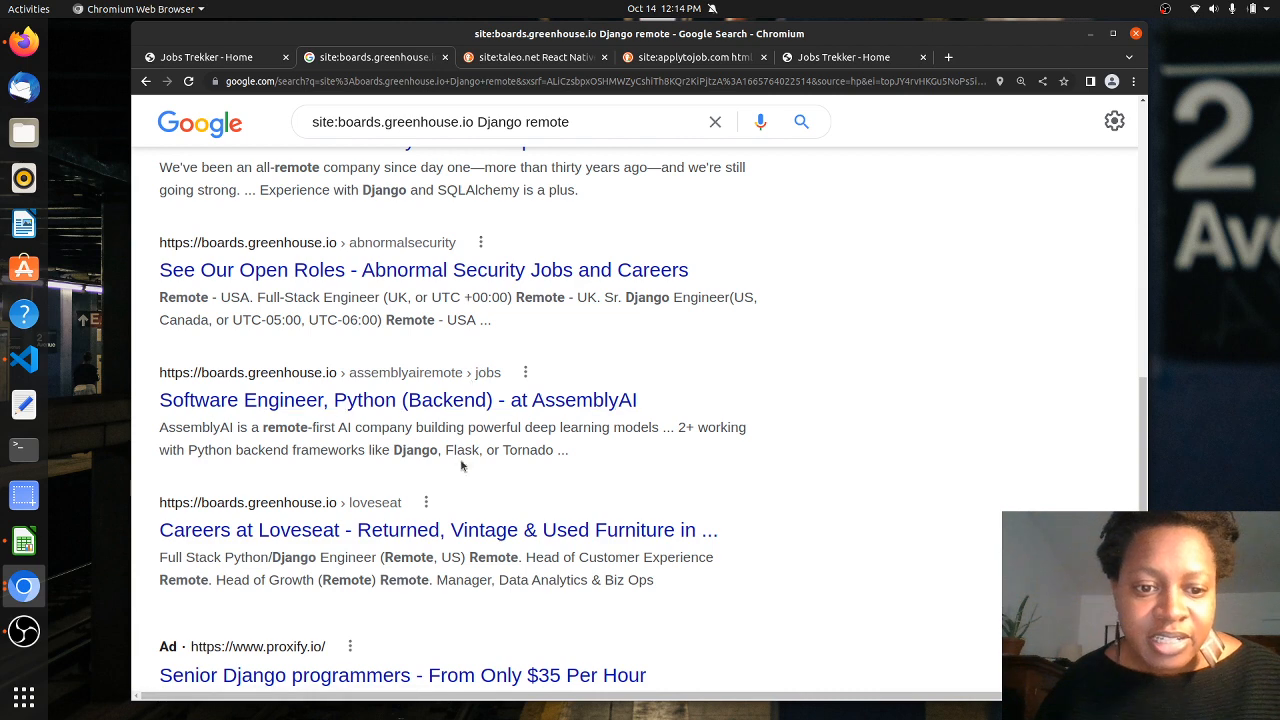
scroll(395, 428, "down", 1)
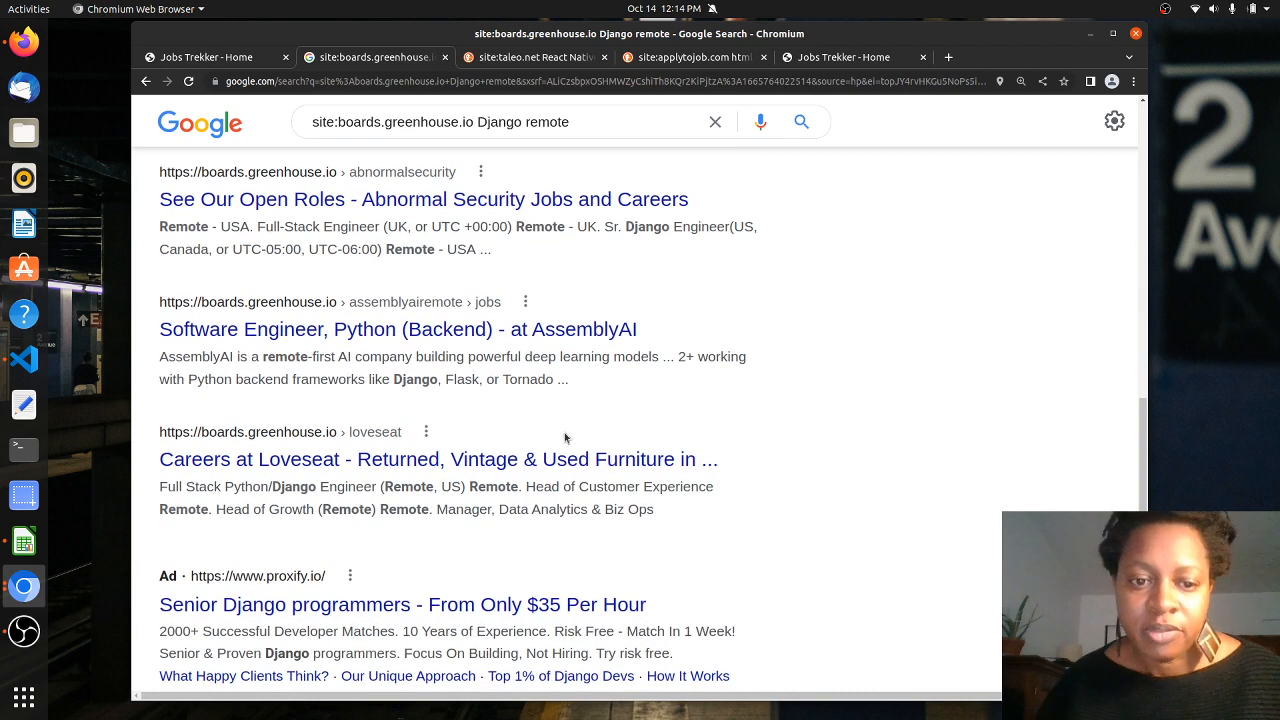
scroll(460, 430, "down", 1)
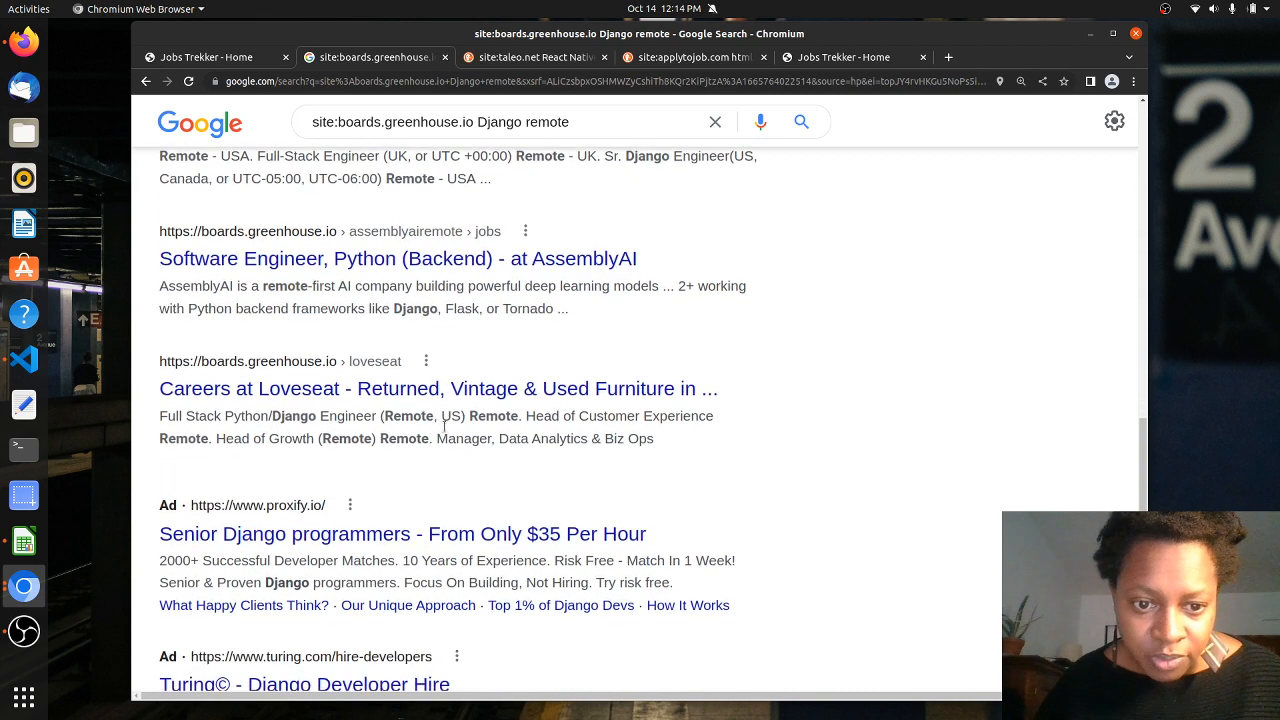
scroll(458, 440, "down", 1)
left_click(568, 122)
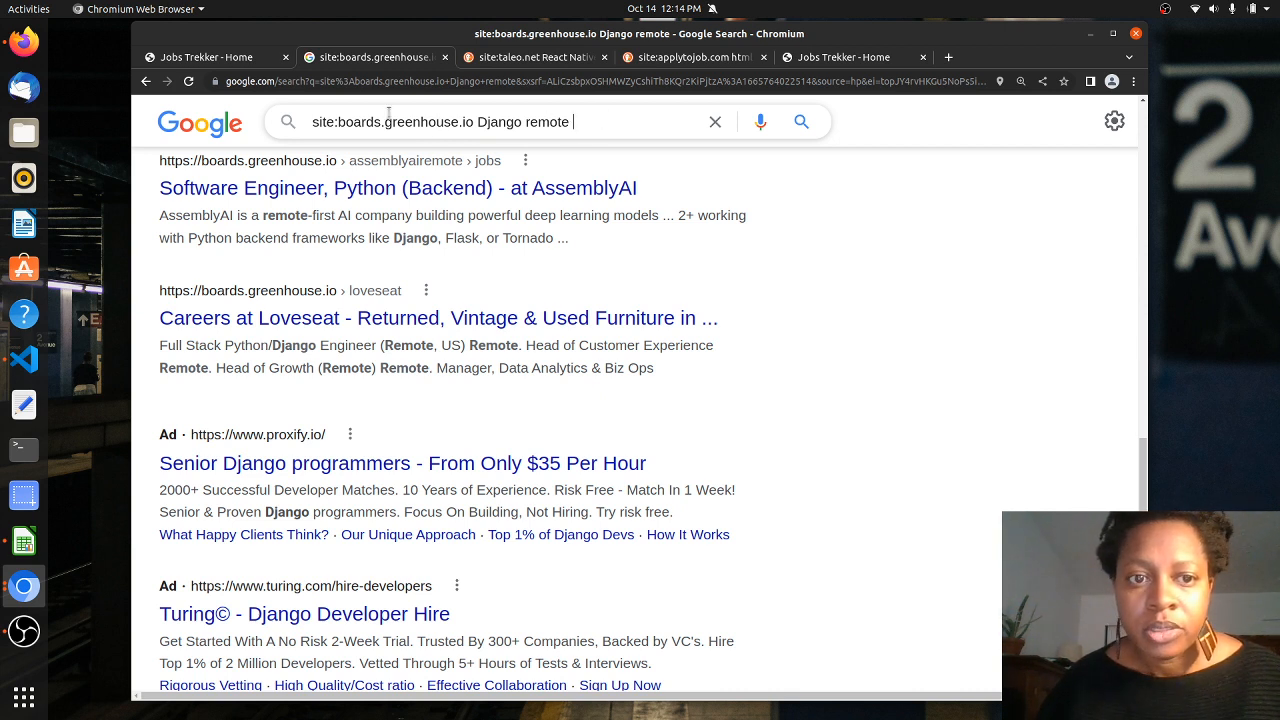
scroll(457, 477, "down", 3)
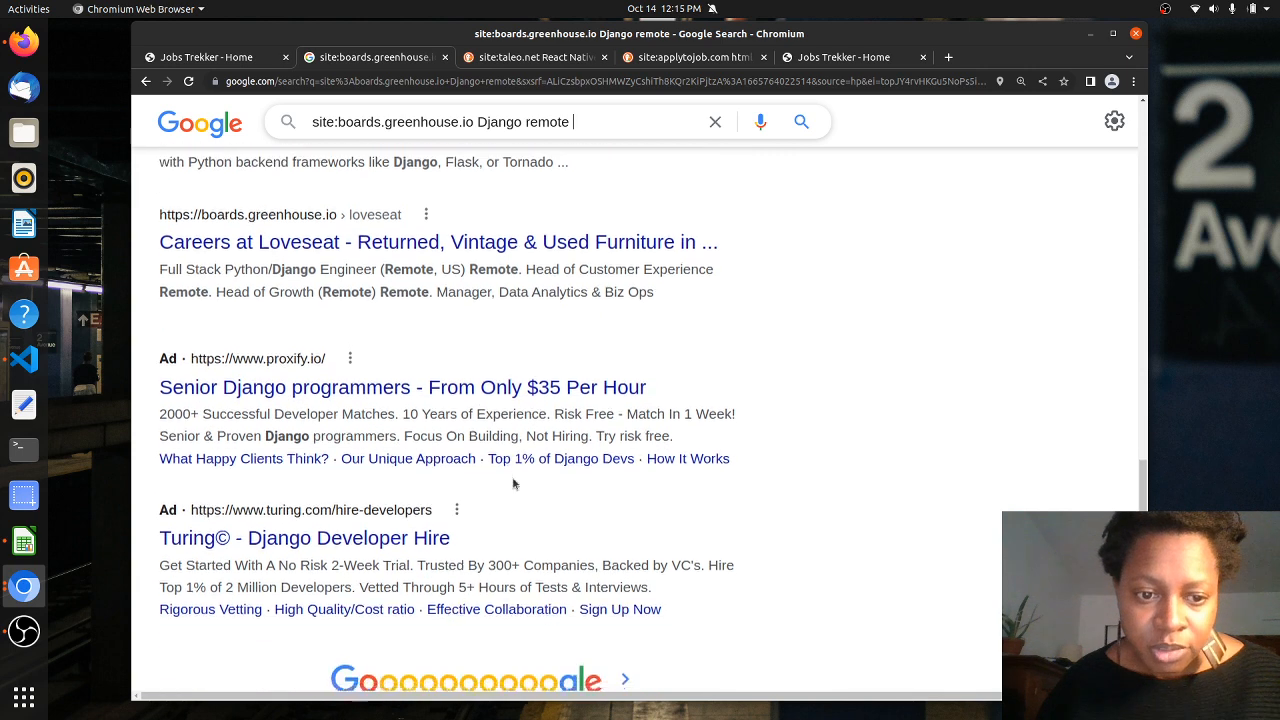
scroll(531, 476, "down", 2)
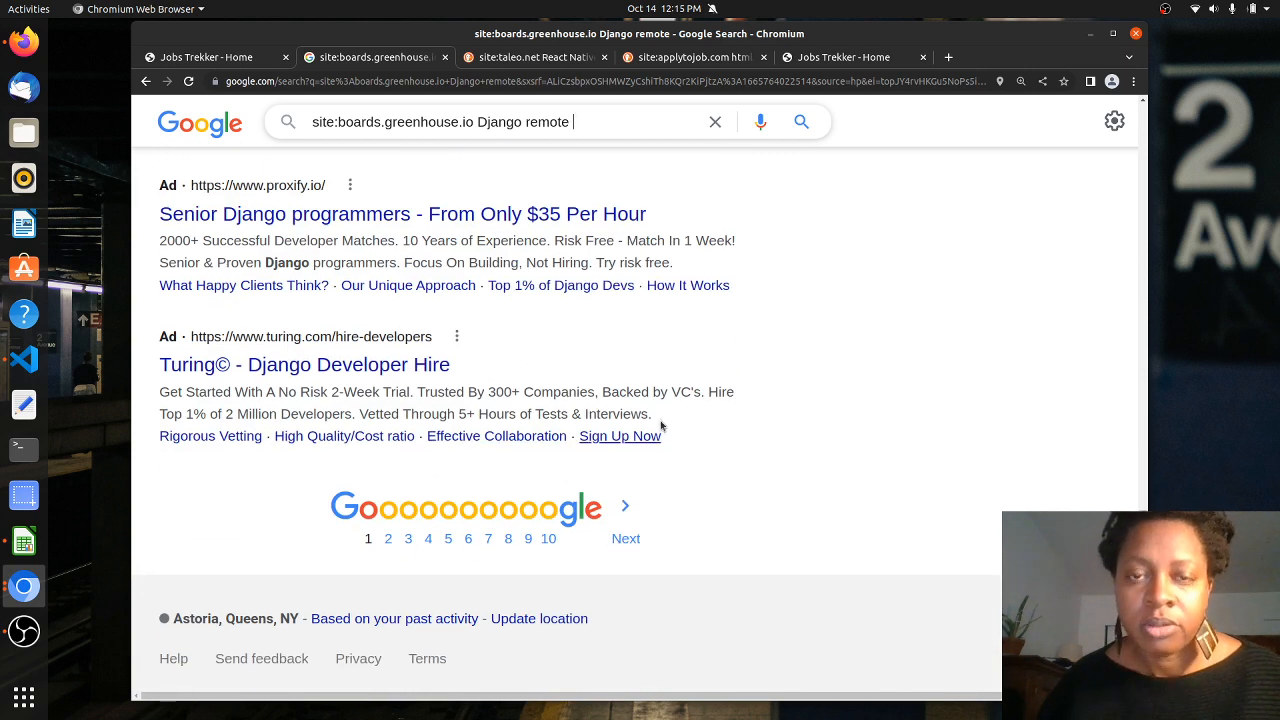
scroll(680, 400, "up", 2)
left_click(806, 290)
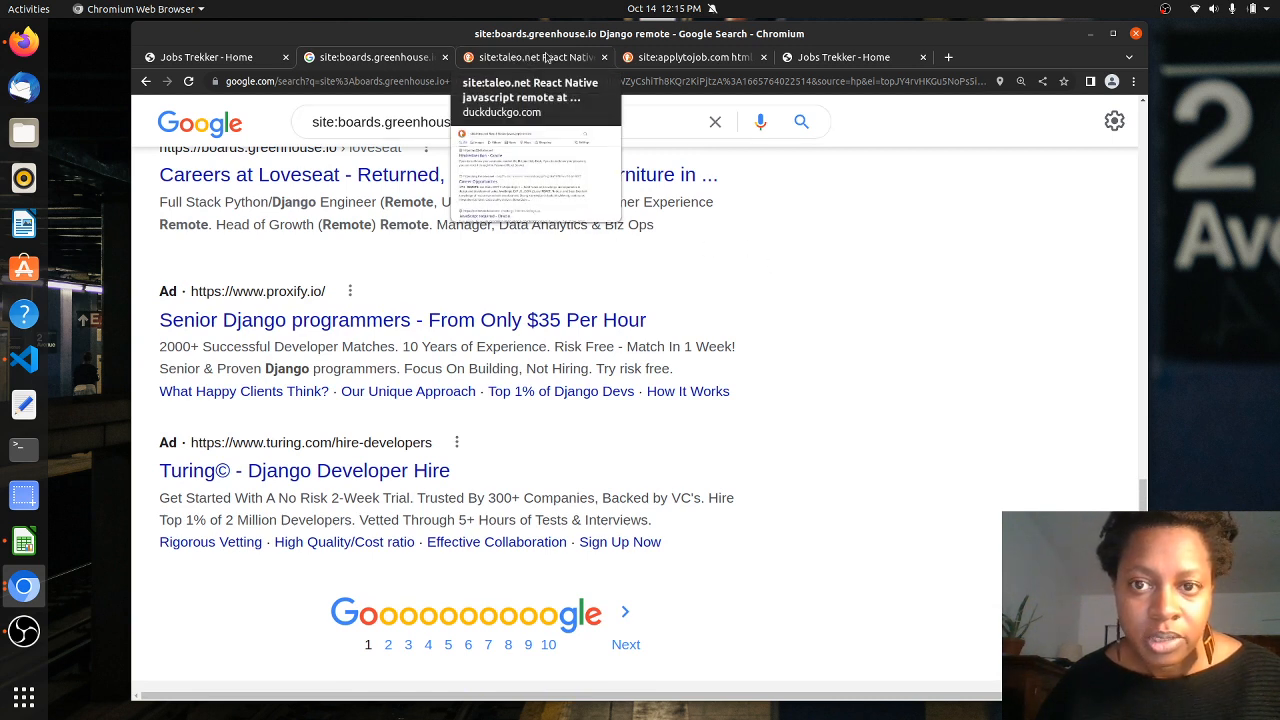
Switch to the Jobs Trekker site at jobstrek.net and bring up its form for adding a job
left_click(841, 60)
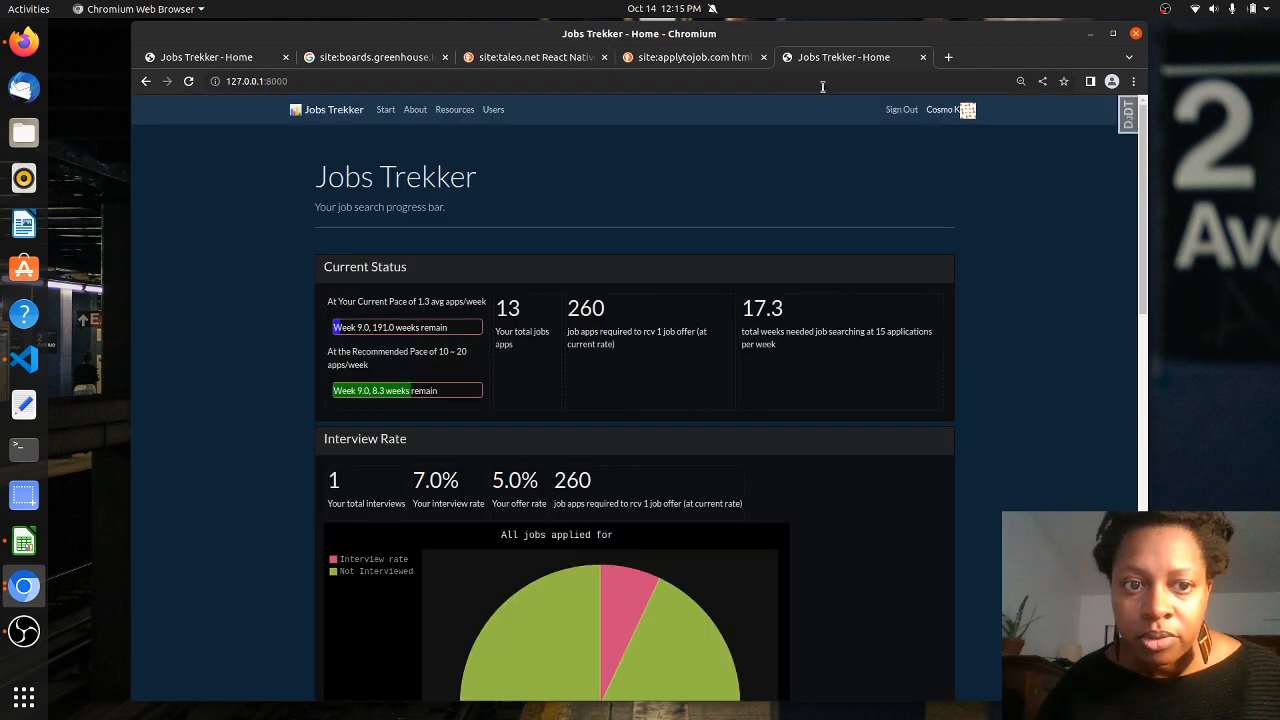
left_click(208, 60)
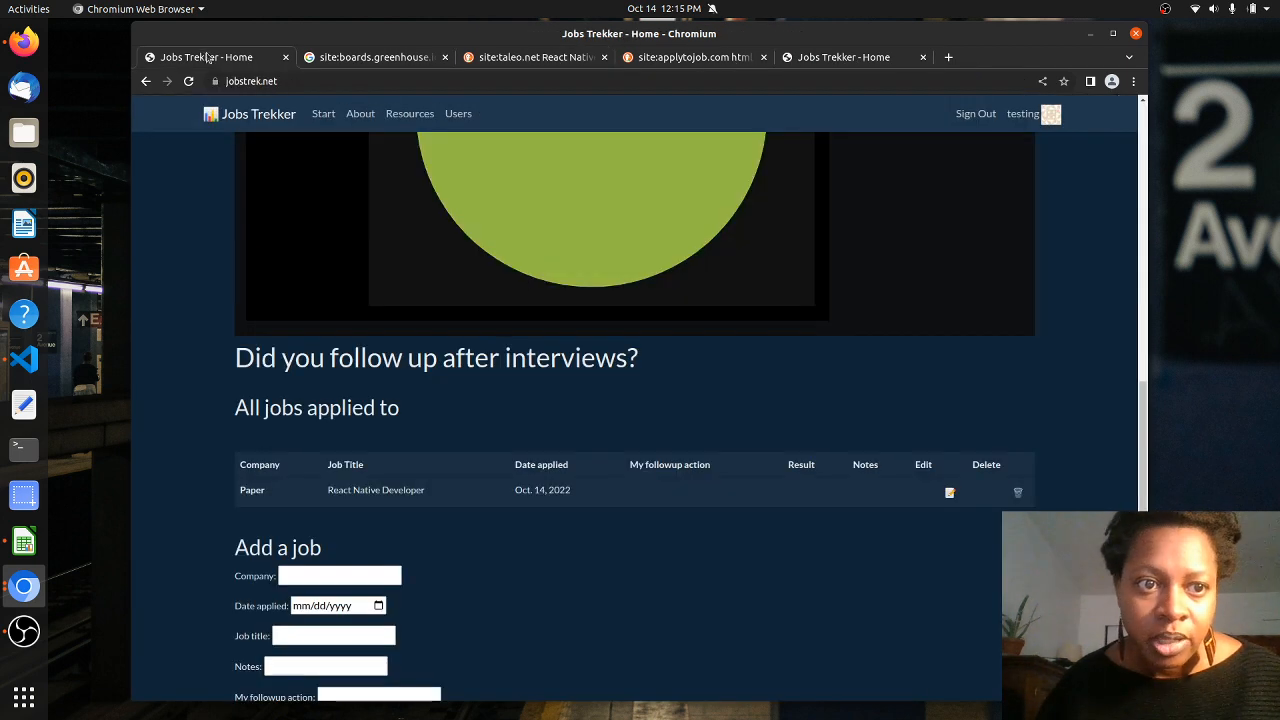
scroll(304, 369, "up", 10)
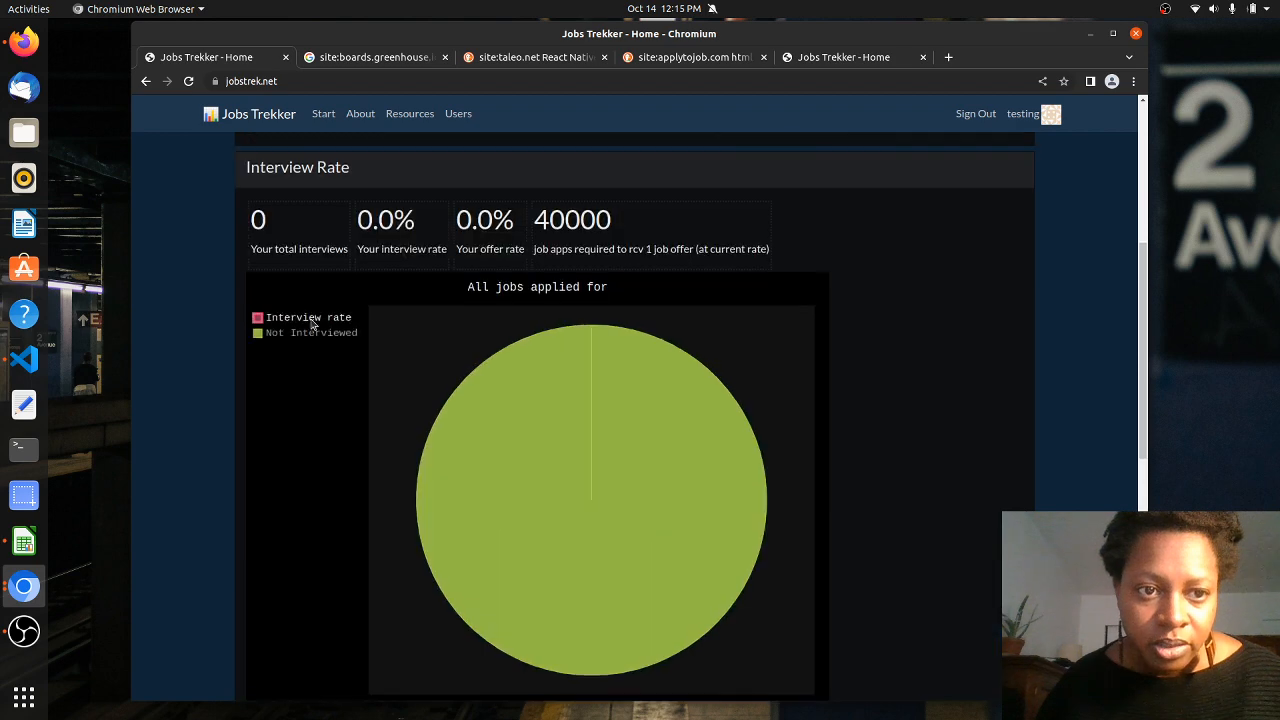
scroll(317, 320, "down", 4)
scroll(343, 334, "down", 7)
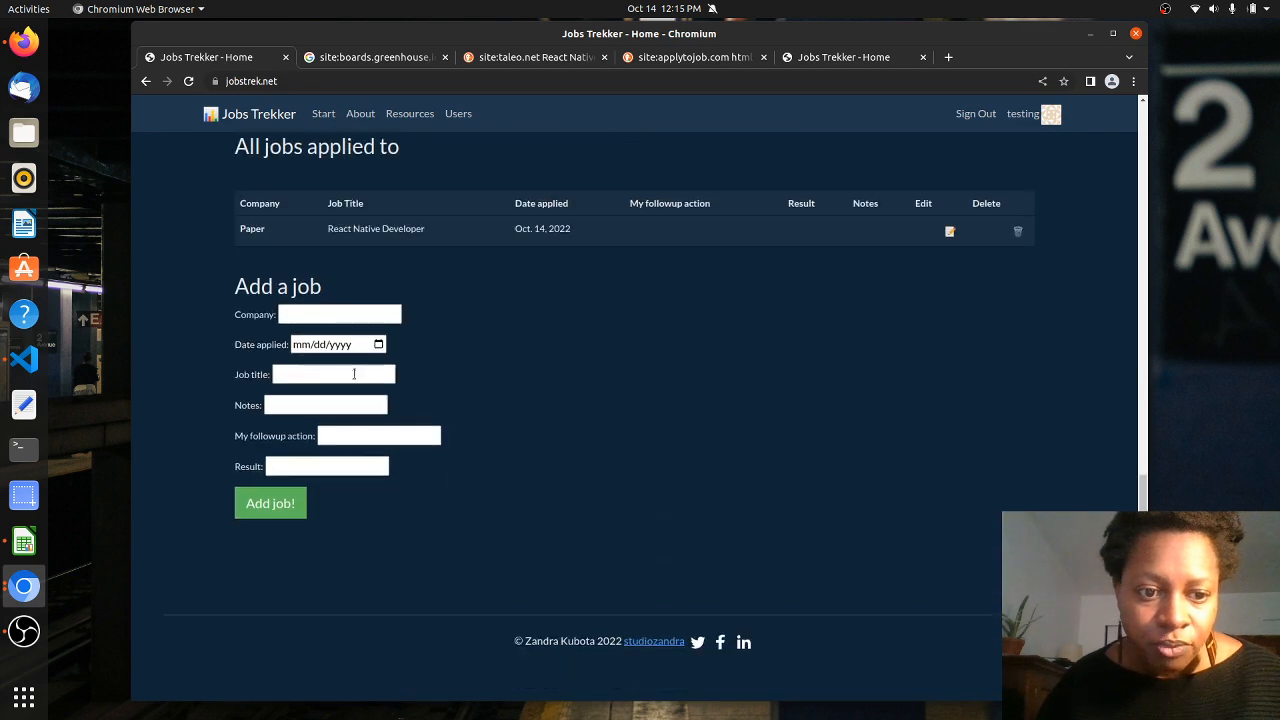
Return to the Google results for Django remote jobs and open the Django Developer application at Gemography
left_click(374, 58)
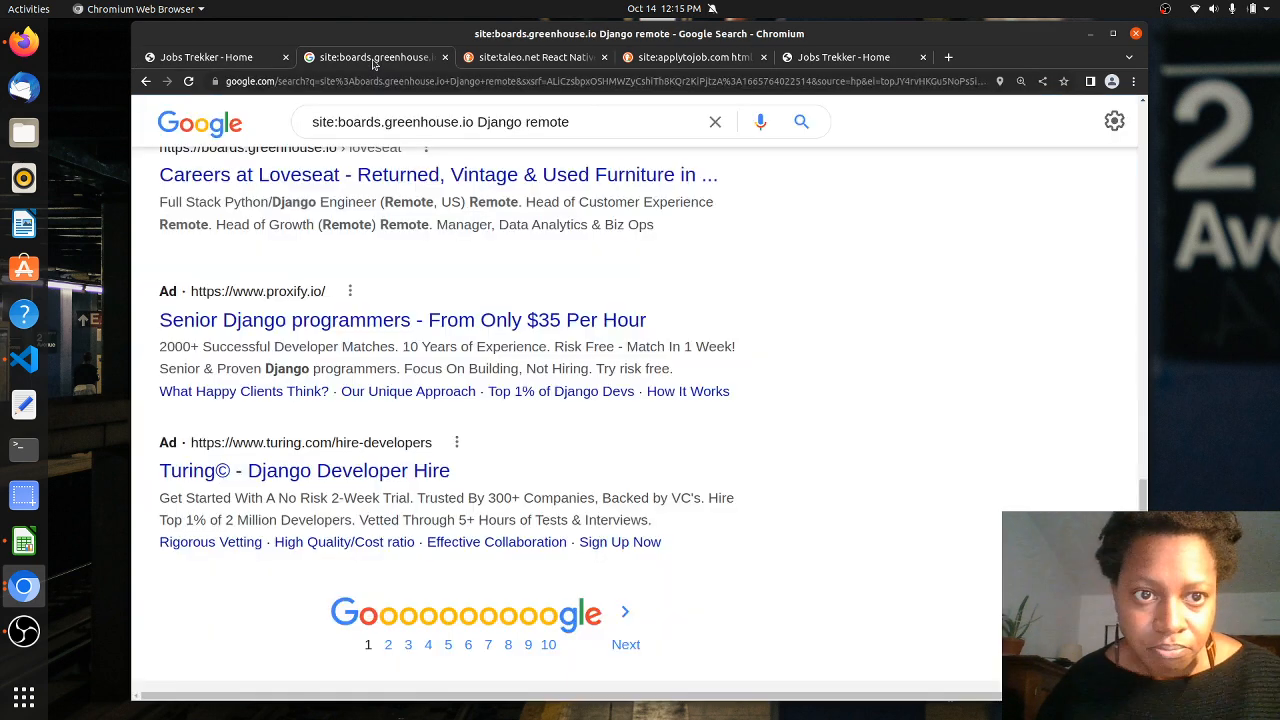
scroll(465, 302, "up", 5)
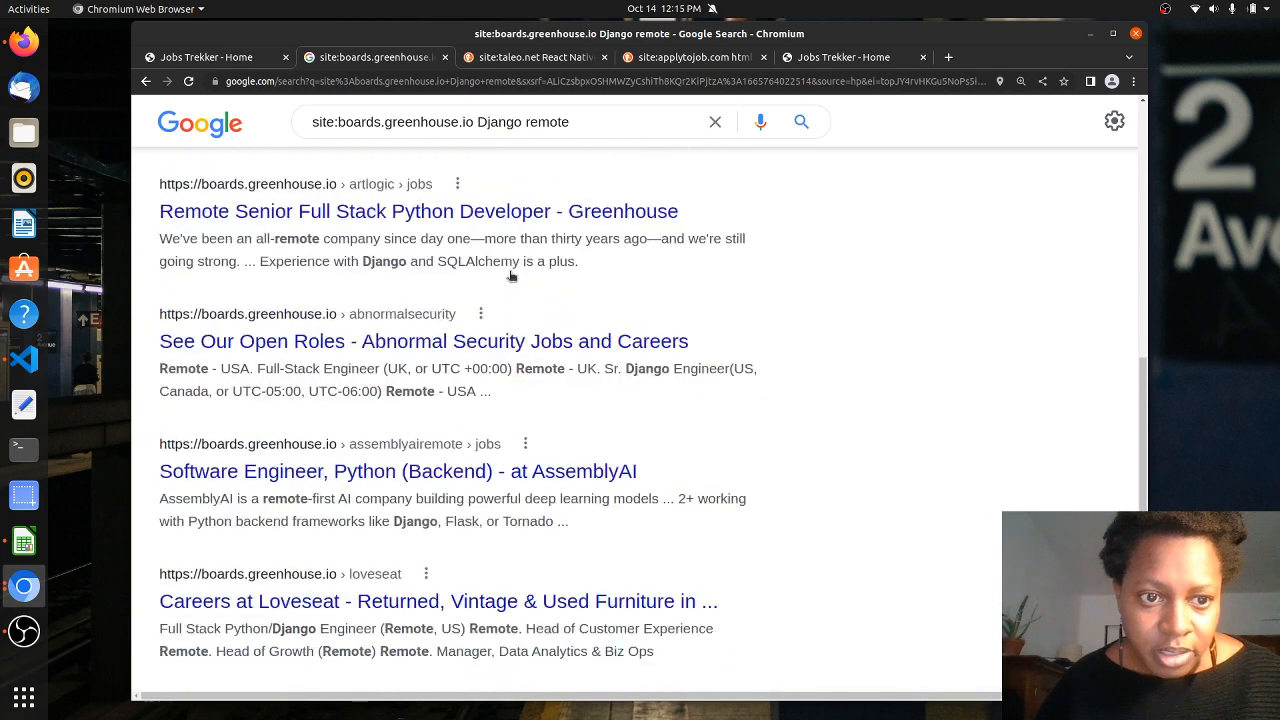
scroll(367, 321, "up", 1)
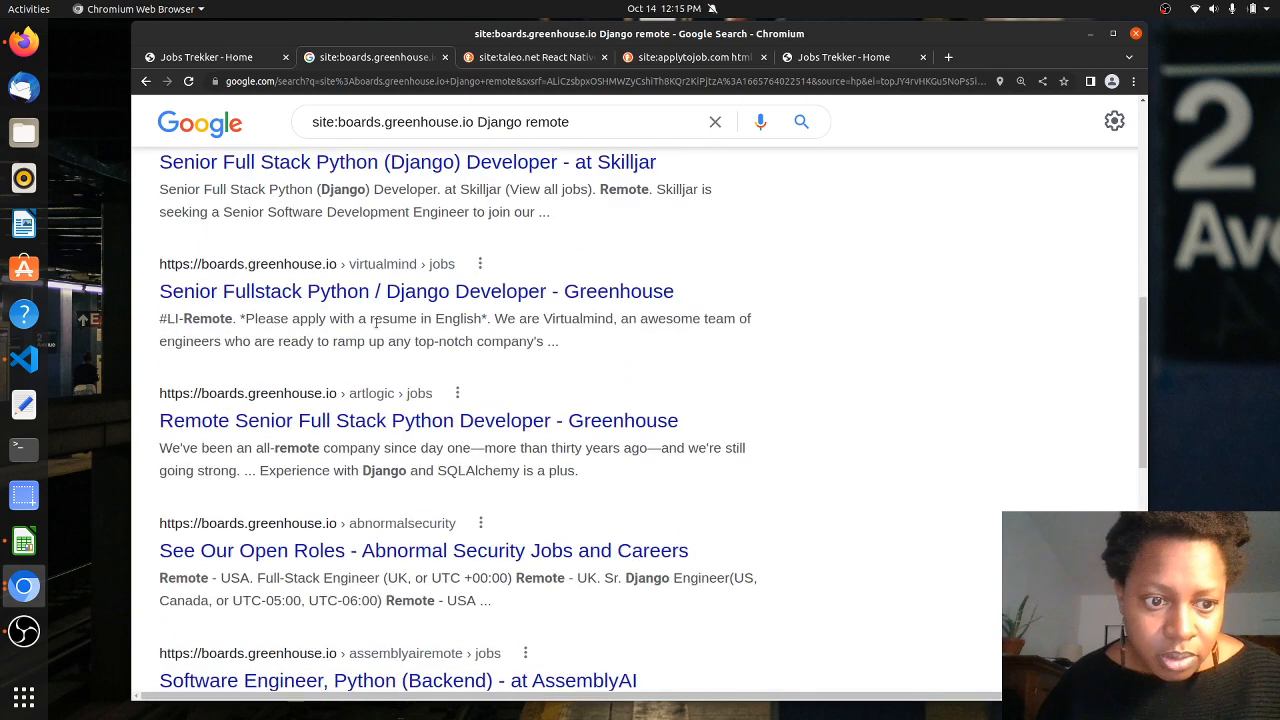
scroll(376, 322, "up", 4)
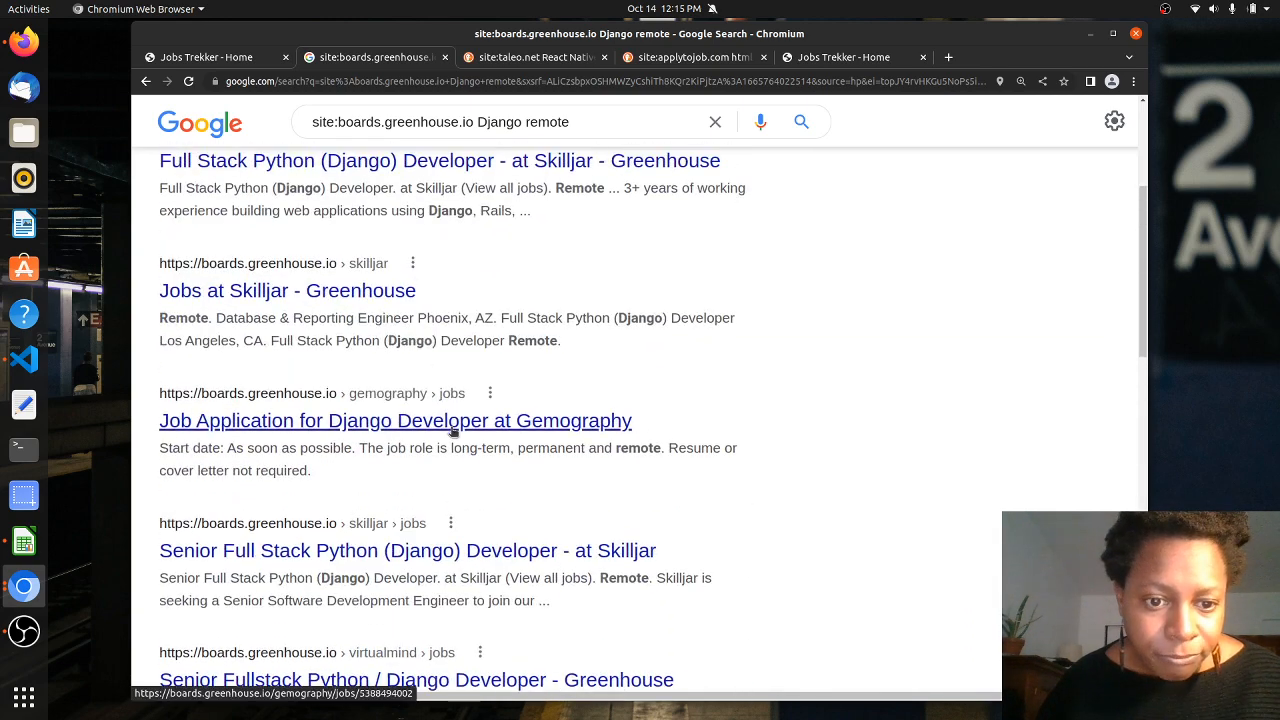
left_click(454, 430)
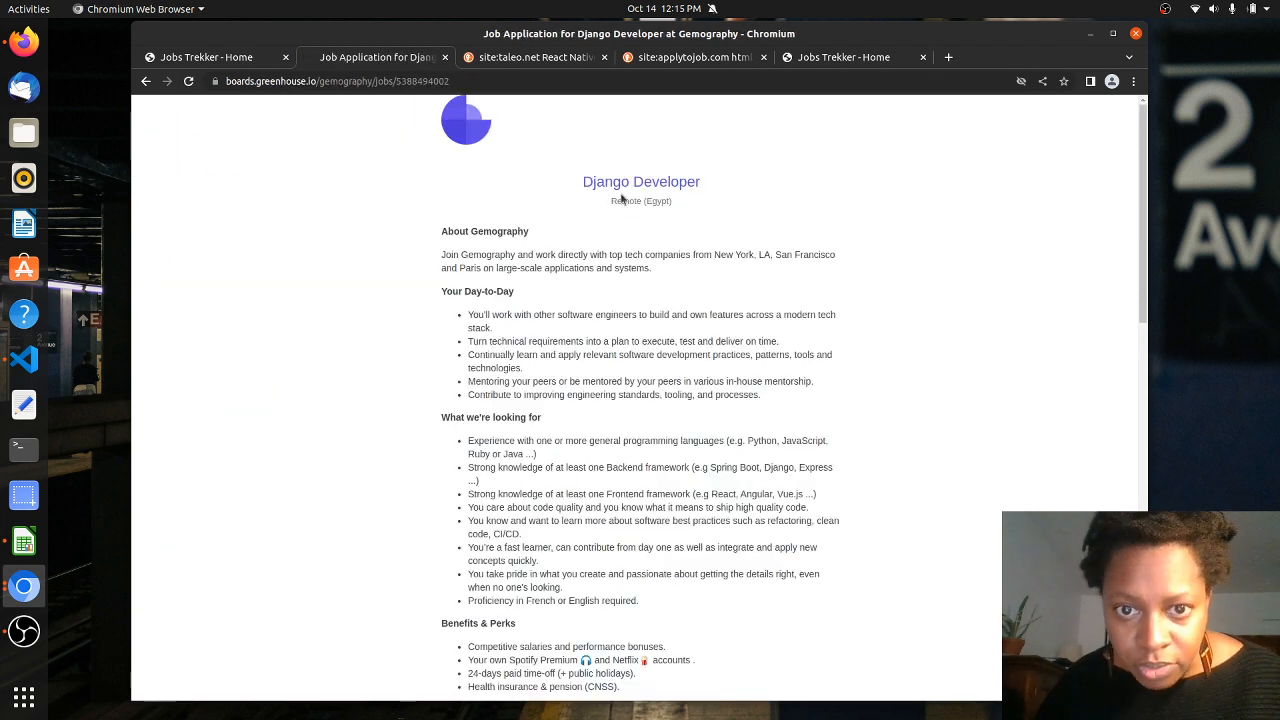
Copy the job title "Django Developer" from the Gemography posting
left_click_drag(703, 187, 586, 184)
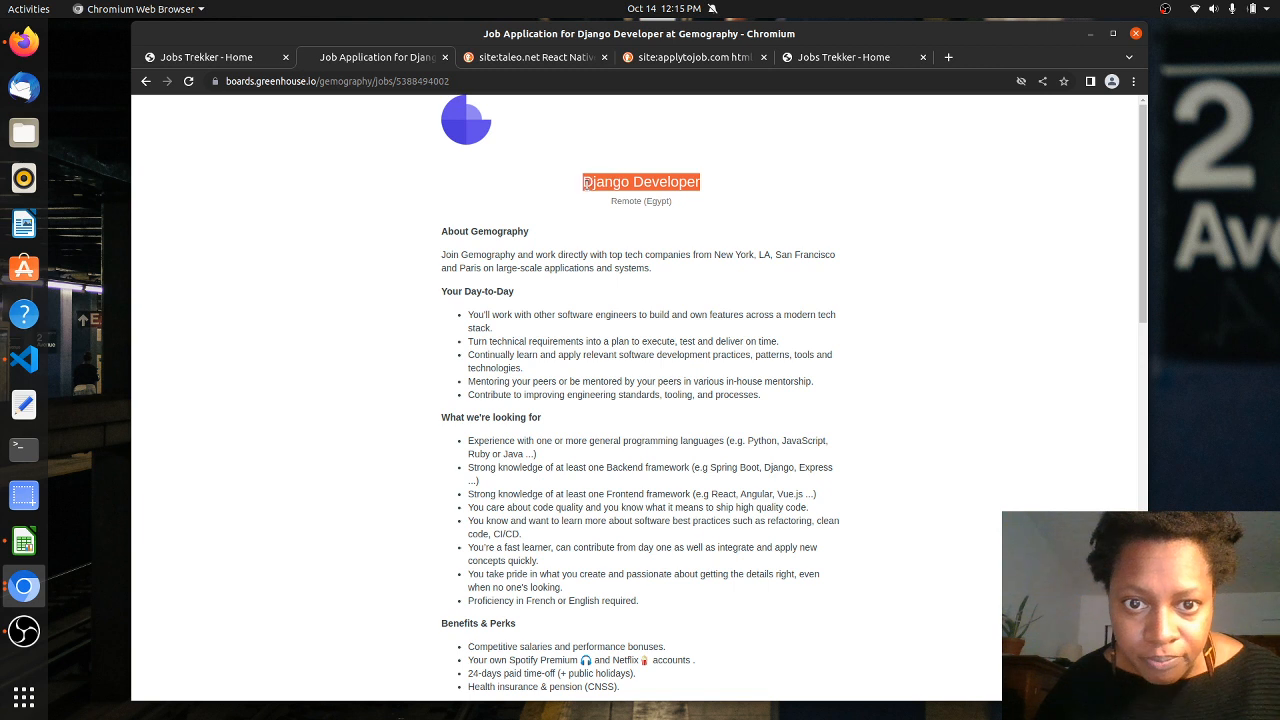
right_click(600, 184)
left_click(618, 189)
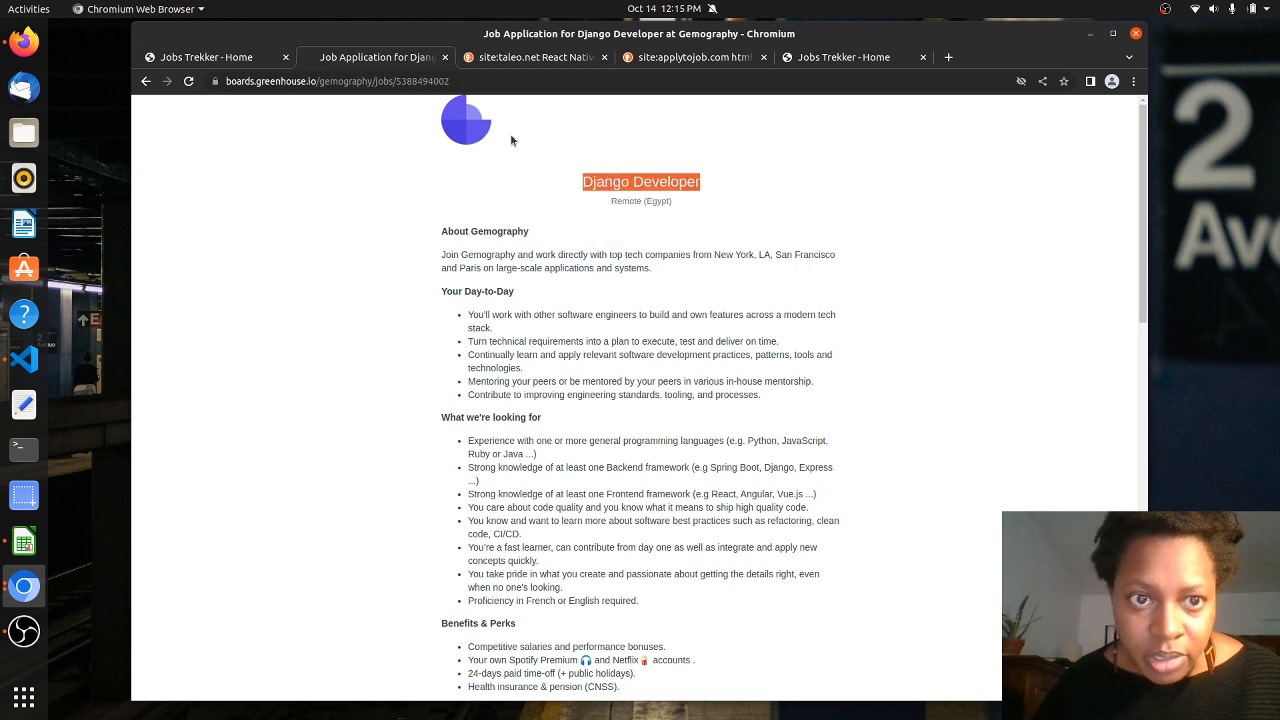
Fill in the jobstrek.net new-job form with company "Gemography" and the copied job title "Django Developer"
left_click(184, 56)
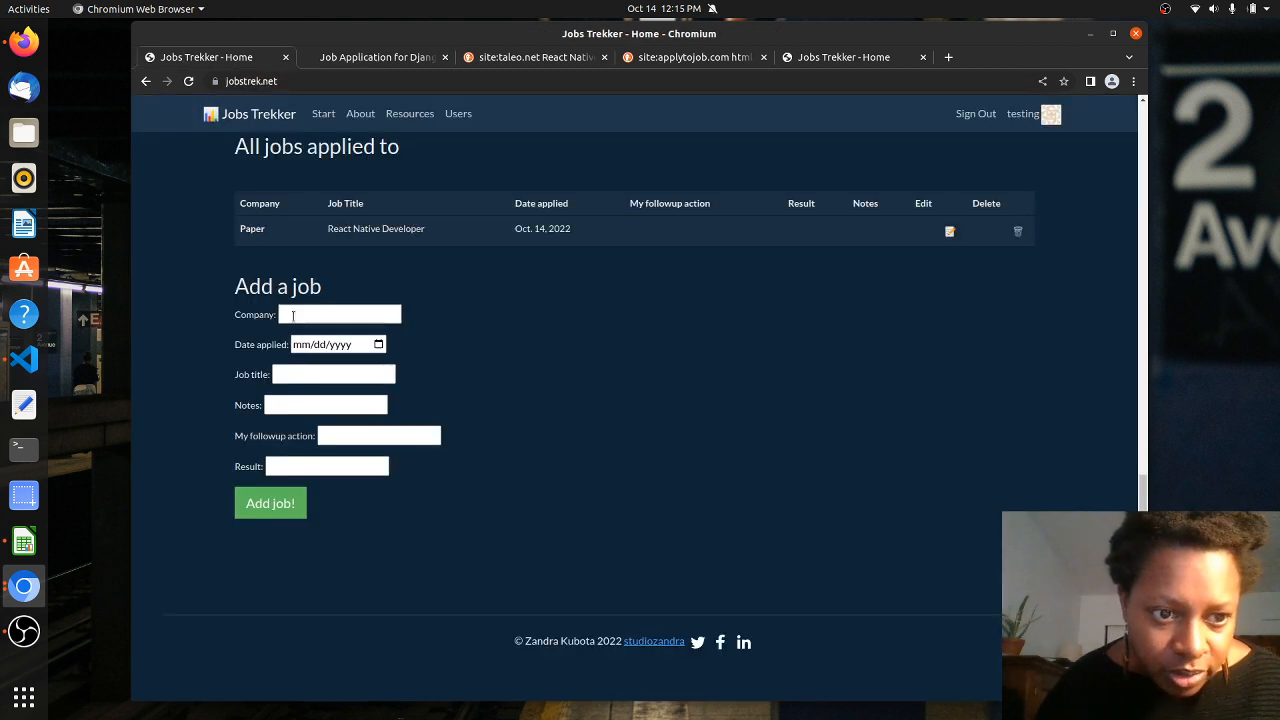
left_click(299, 309)
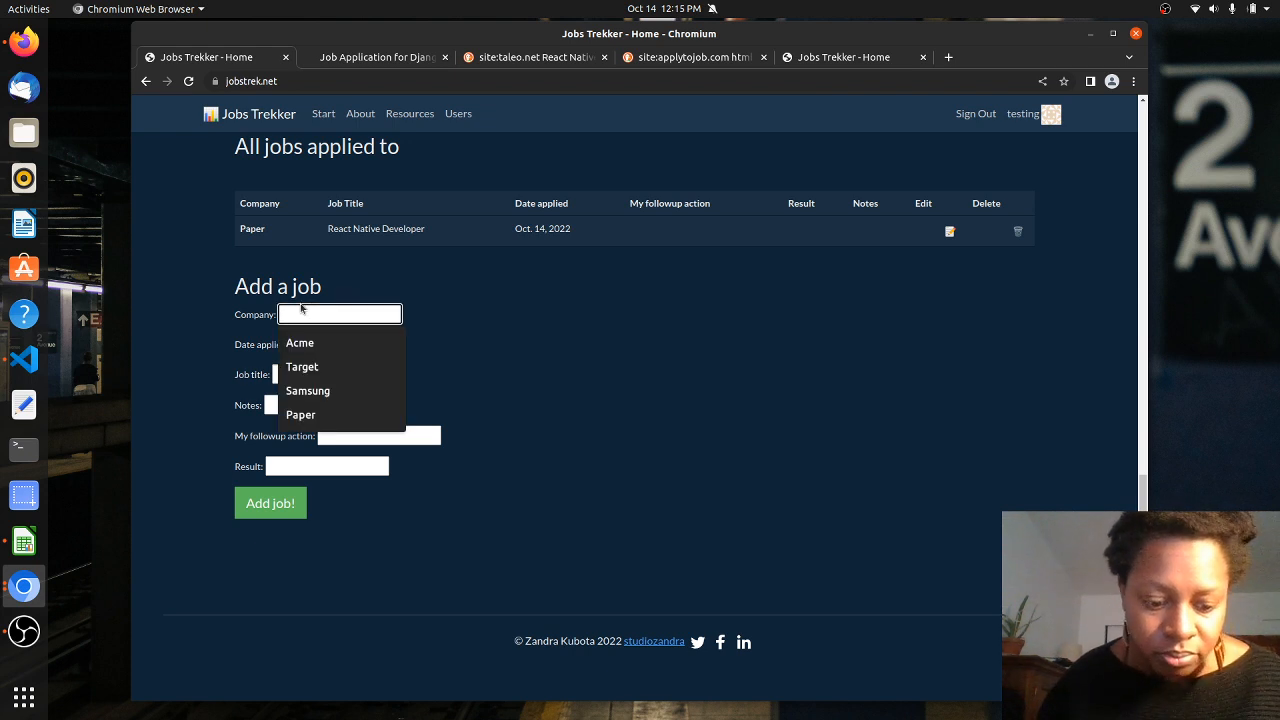
type("Genlog")
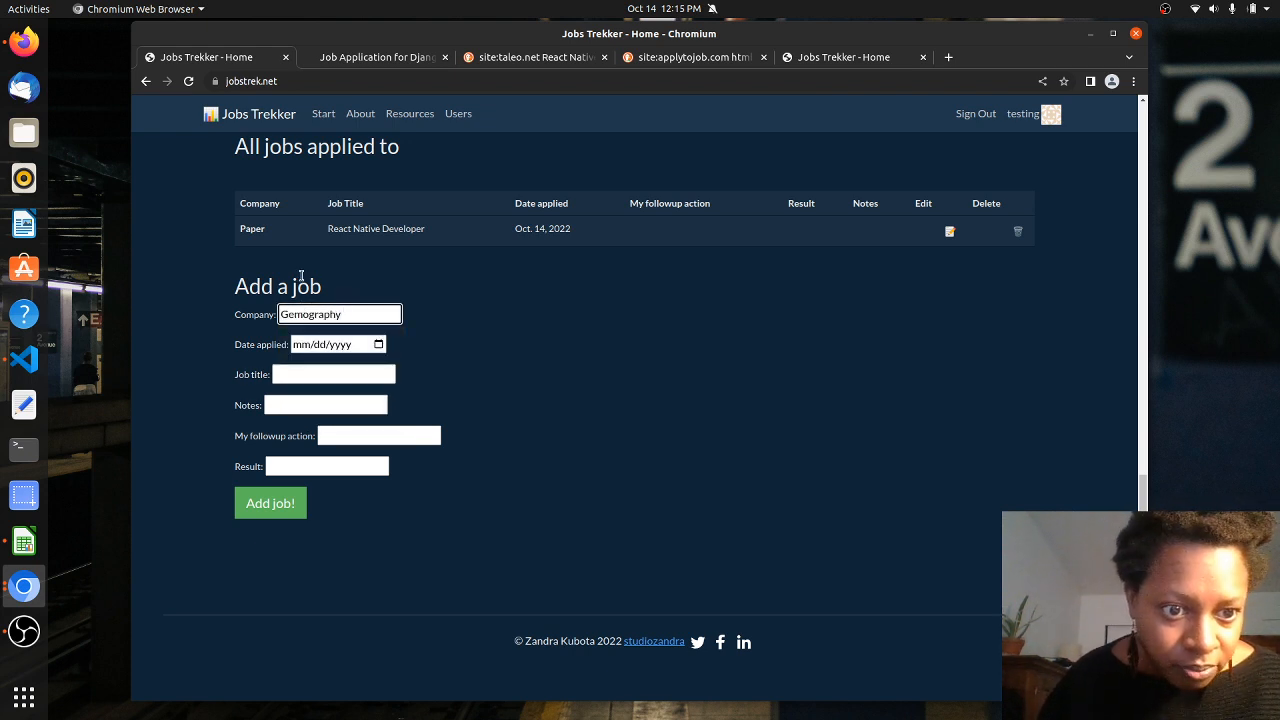
left_click(306, 374)
right_click(305, 377)
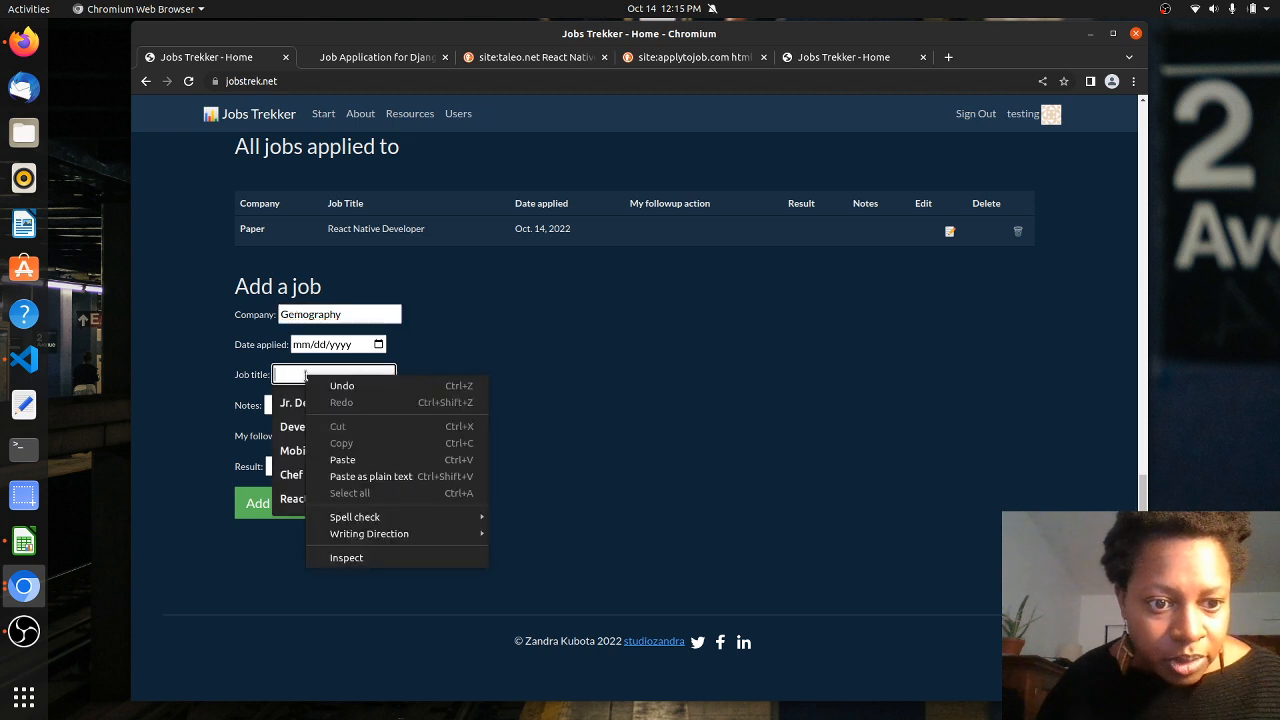
left_click(342, 459)
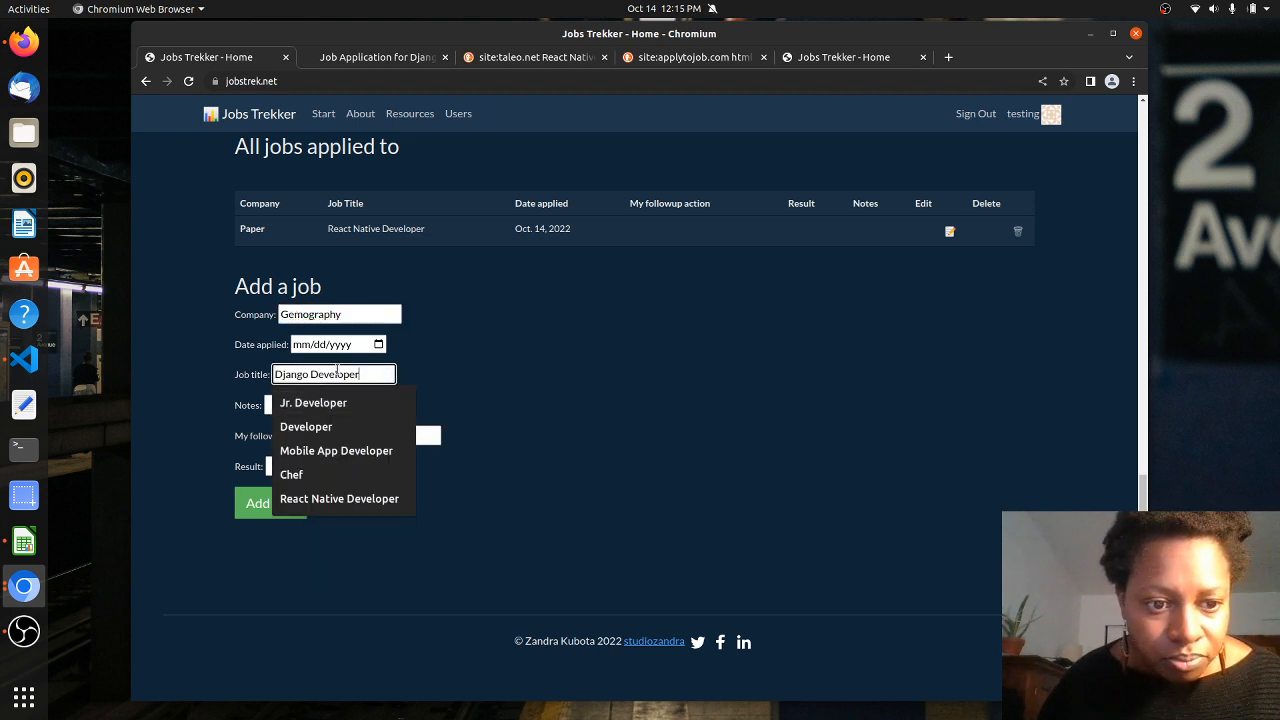
key("Escape")
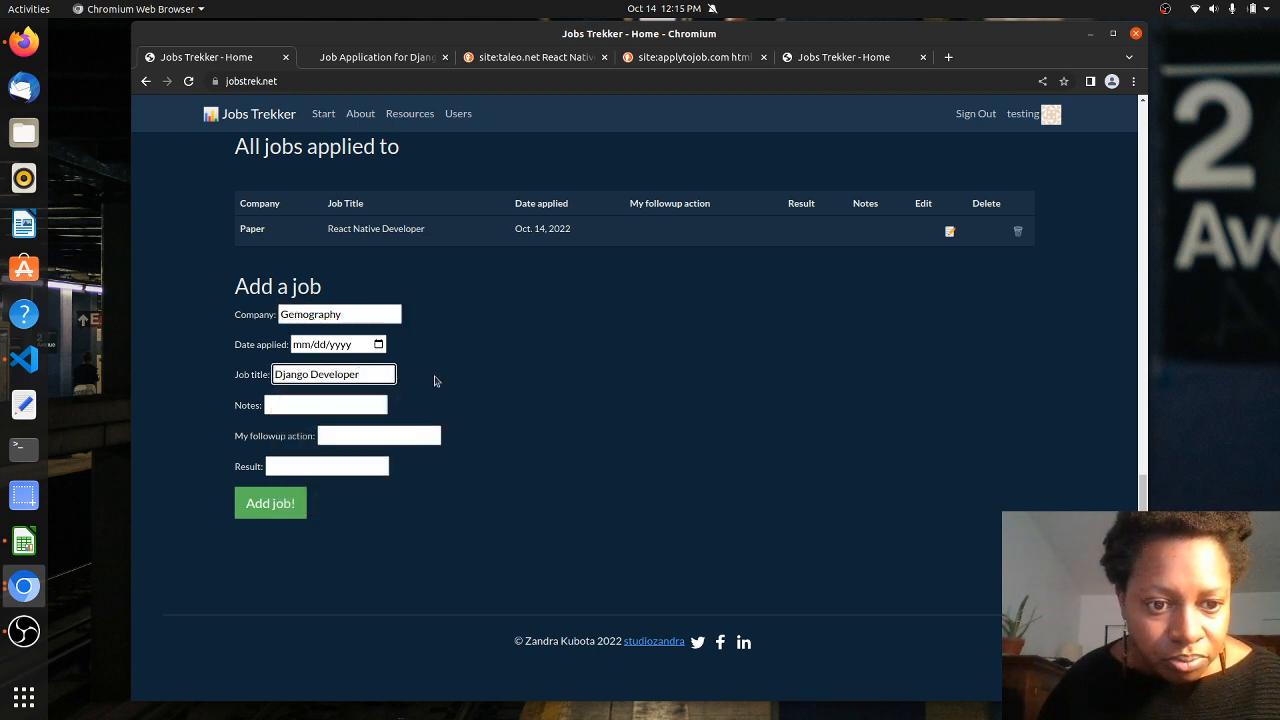
Set the date applied to 10/14/2022 and submit the Gemography job with notes, follow-up action and result left blank
left_click(316, 406)
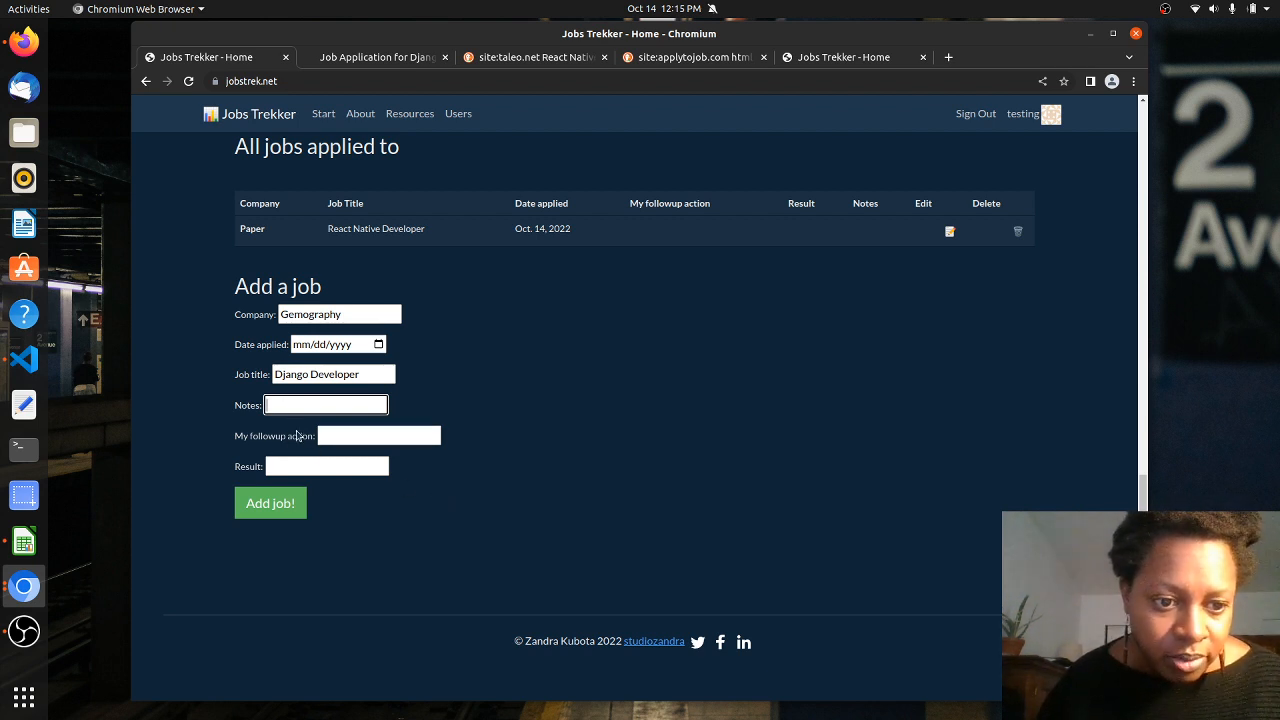
left_click(270, 512)
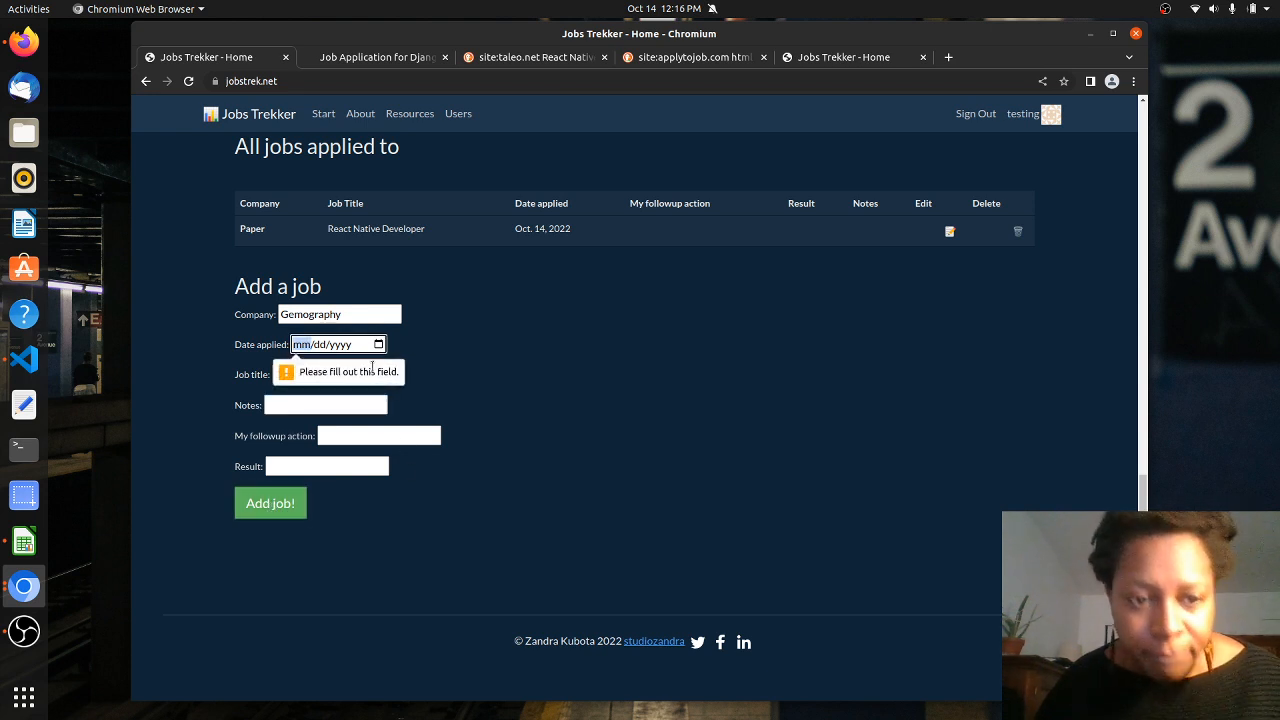
left_click(378, 344)
left_click(401, 452)
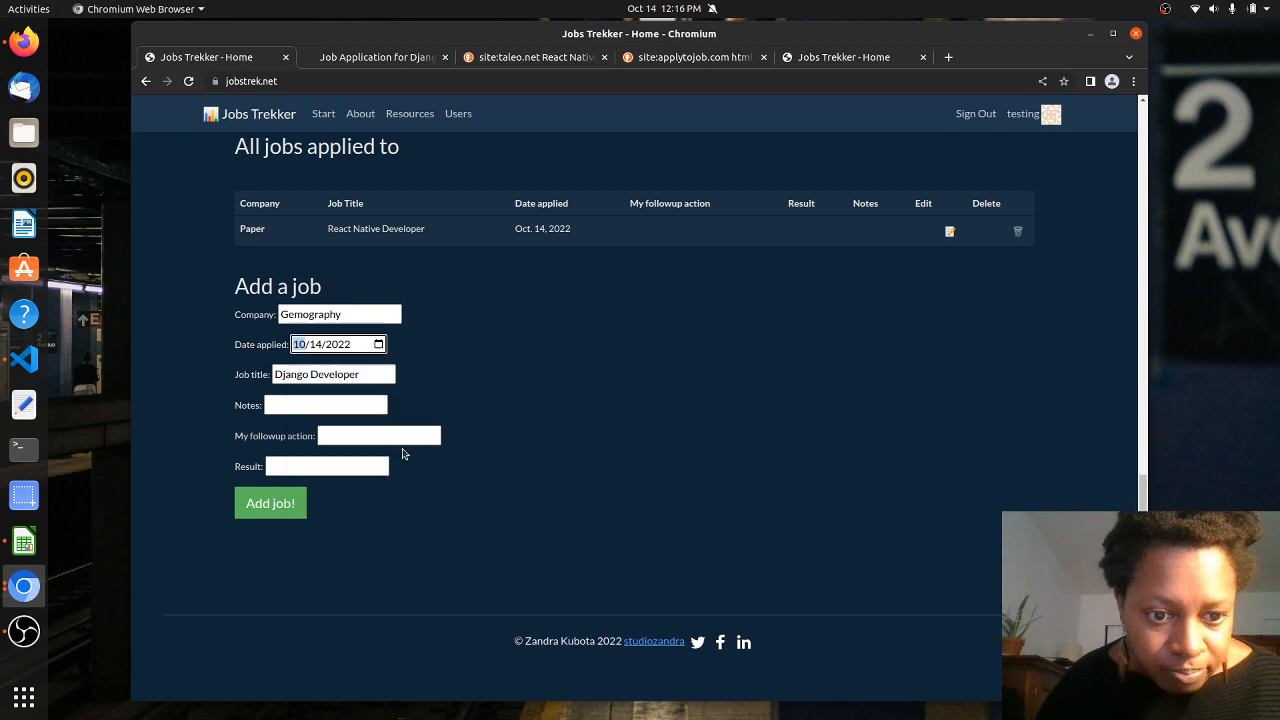
left_click(278, 506)
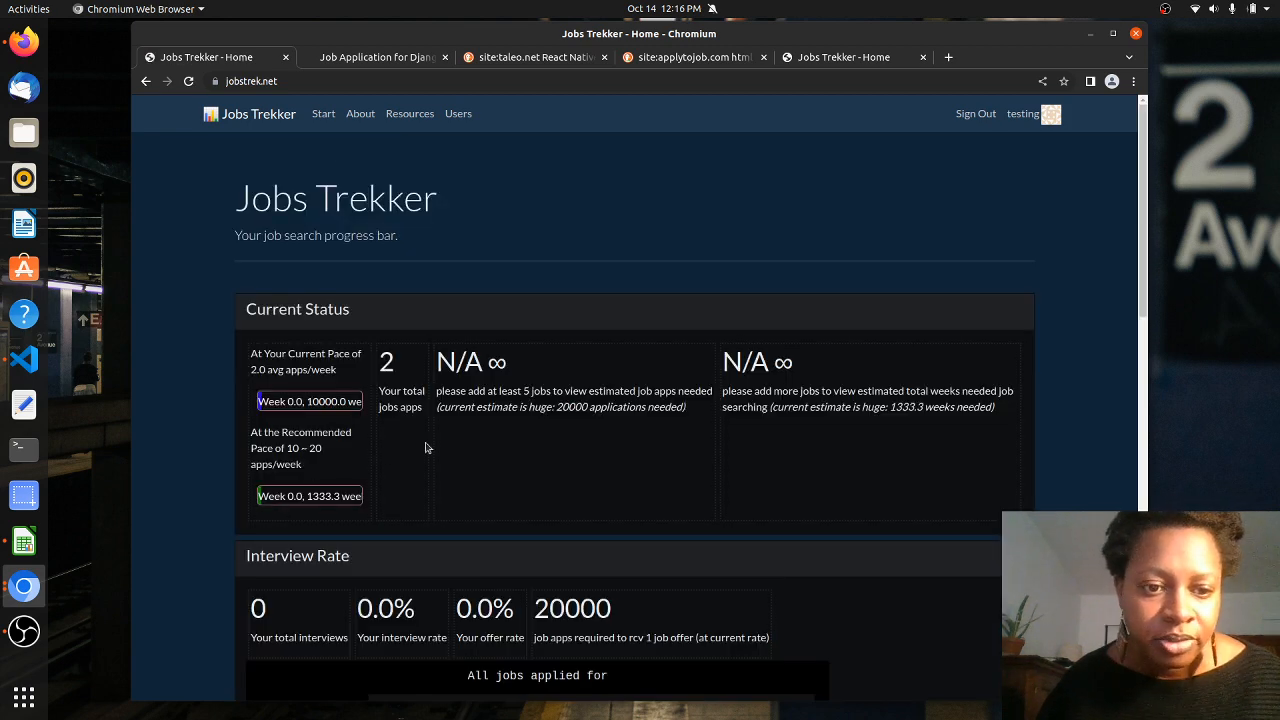
Review the updated status figures and the Paper and Gemography entries in the list of jobs applied to
scroll(470, 432, "down", 4)
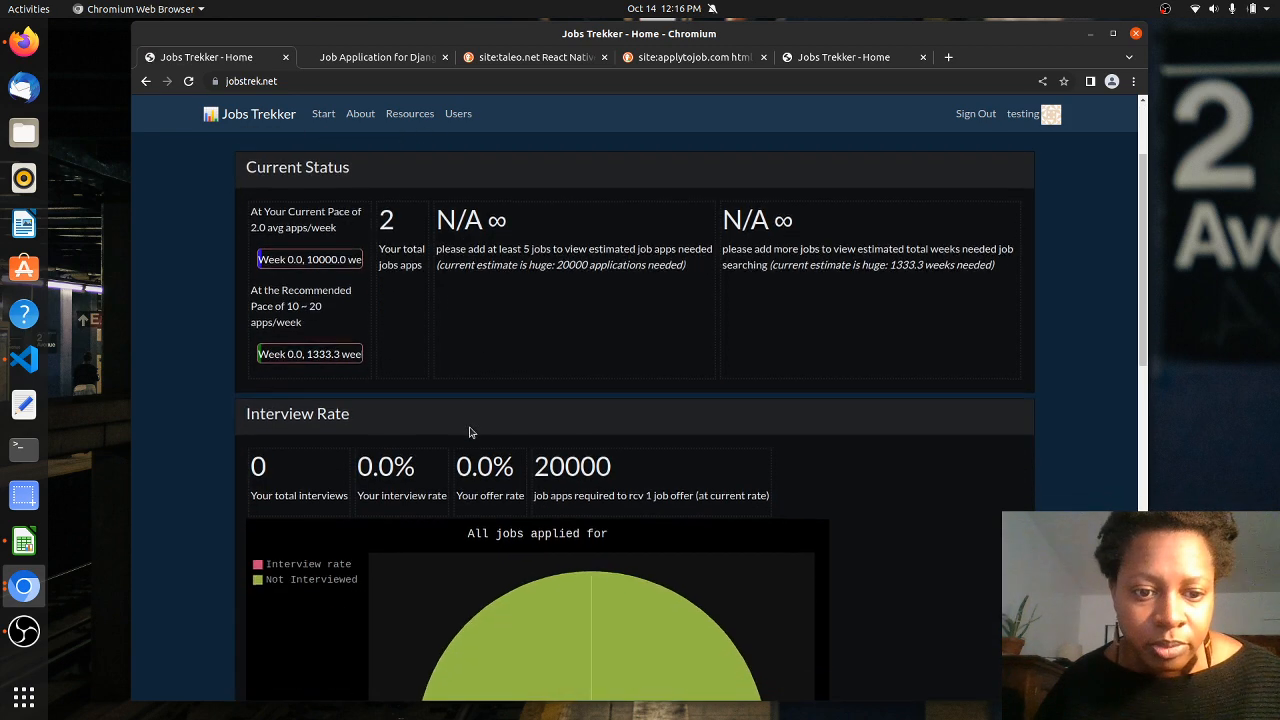
scroll(480, 443, "down", 6)
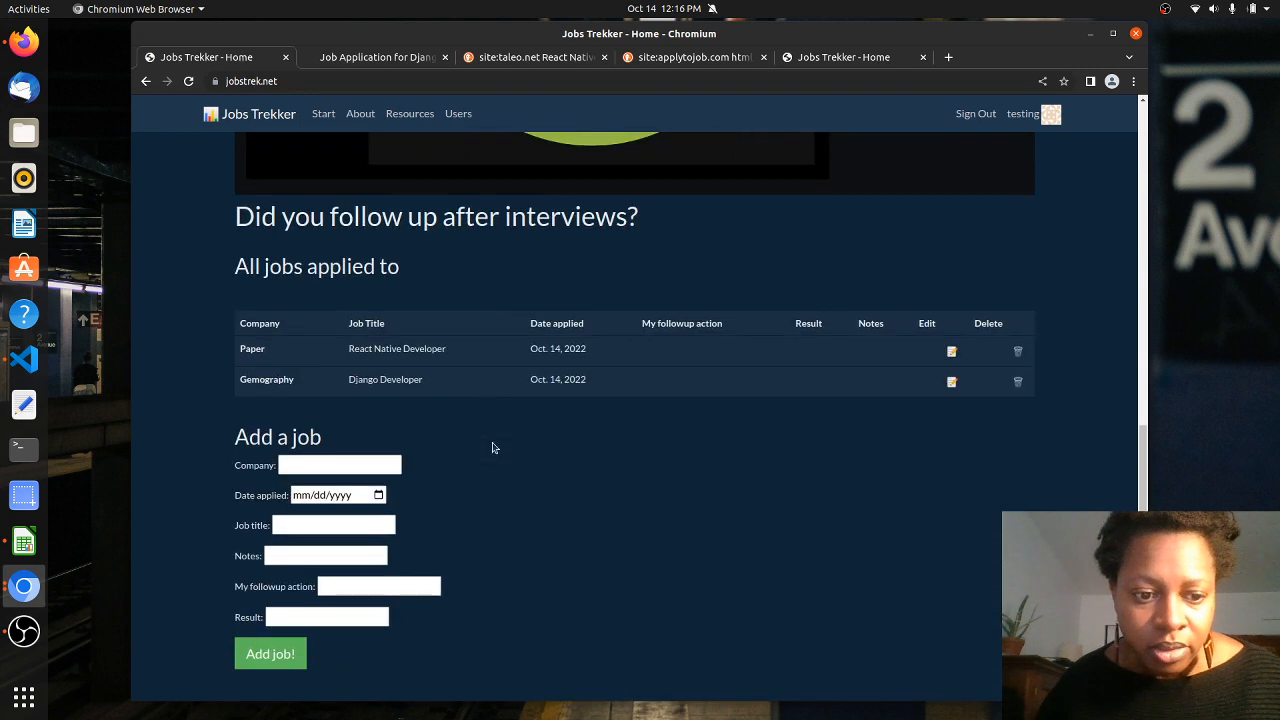
left_click_drag(240, 345, 726, 390)
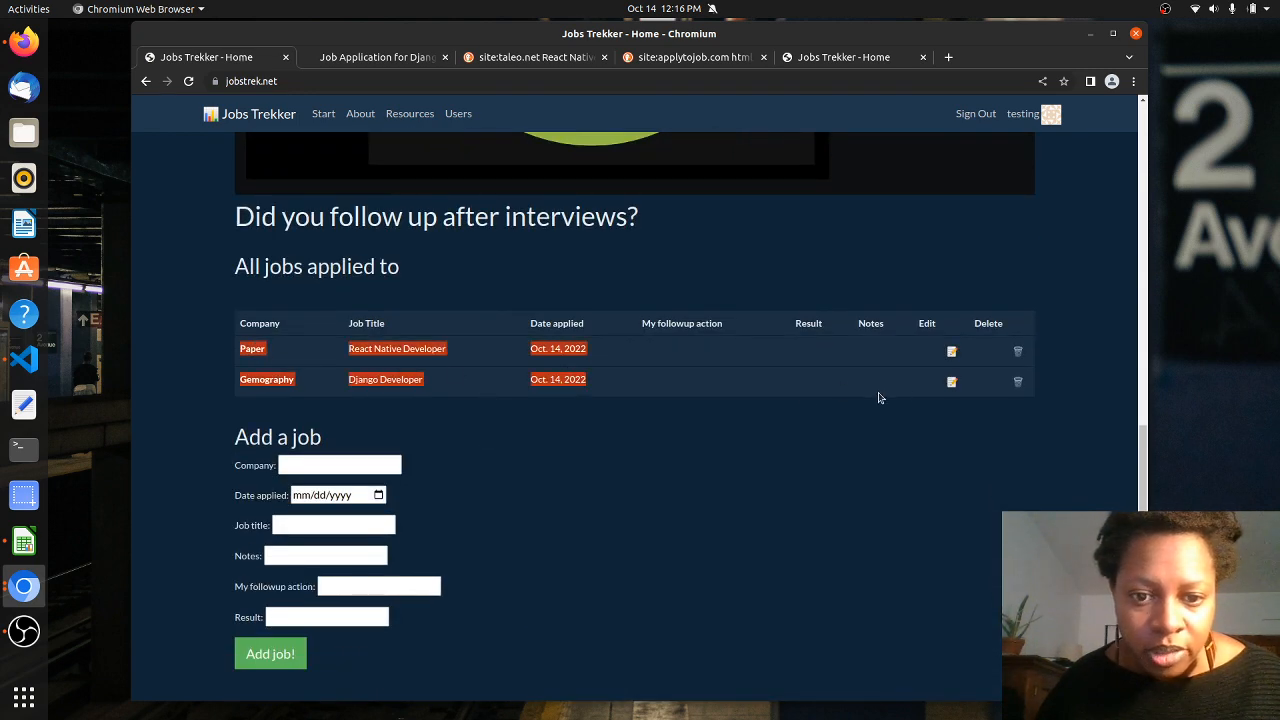
left_click(710, 431)
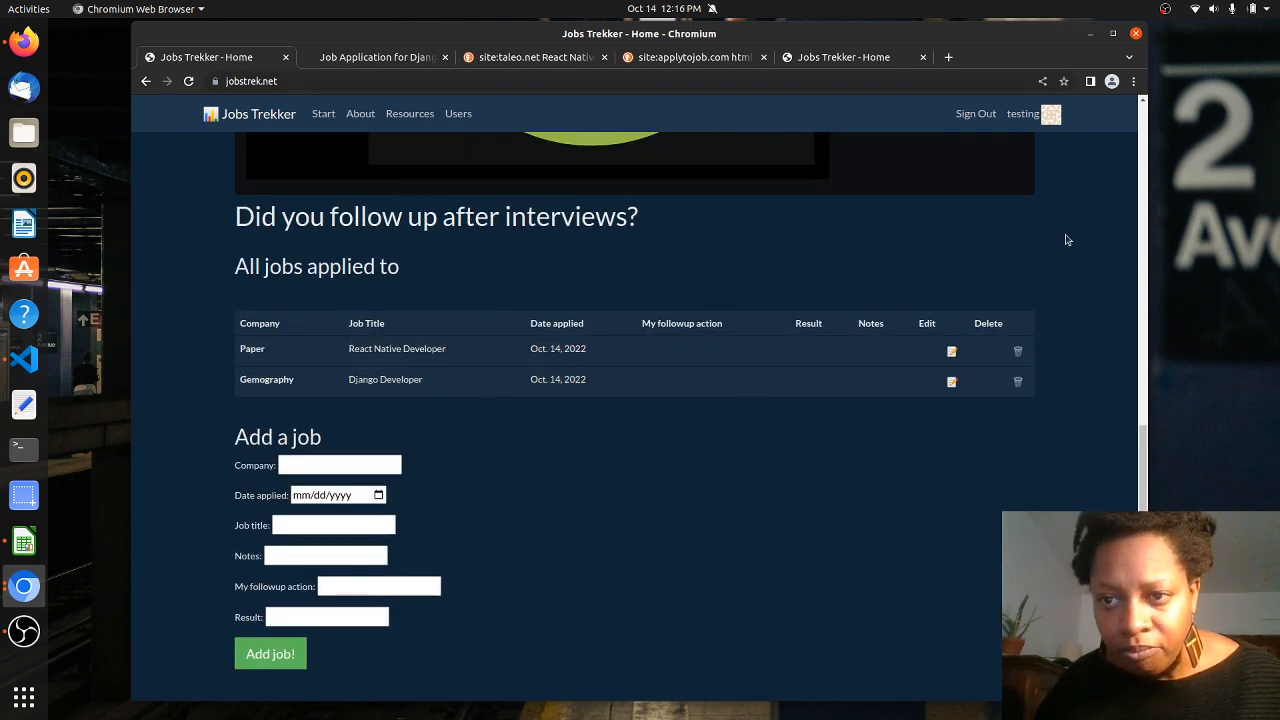
View the account profile page with its CSV download option, go back, and switch to the Jobs Trekker dashboard at 127.0.0.1:8000
left_click(1025, 113)
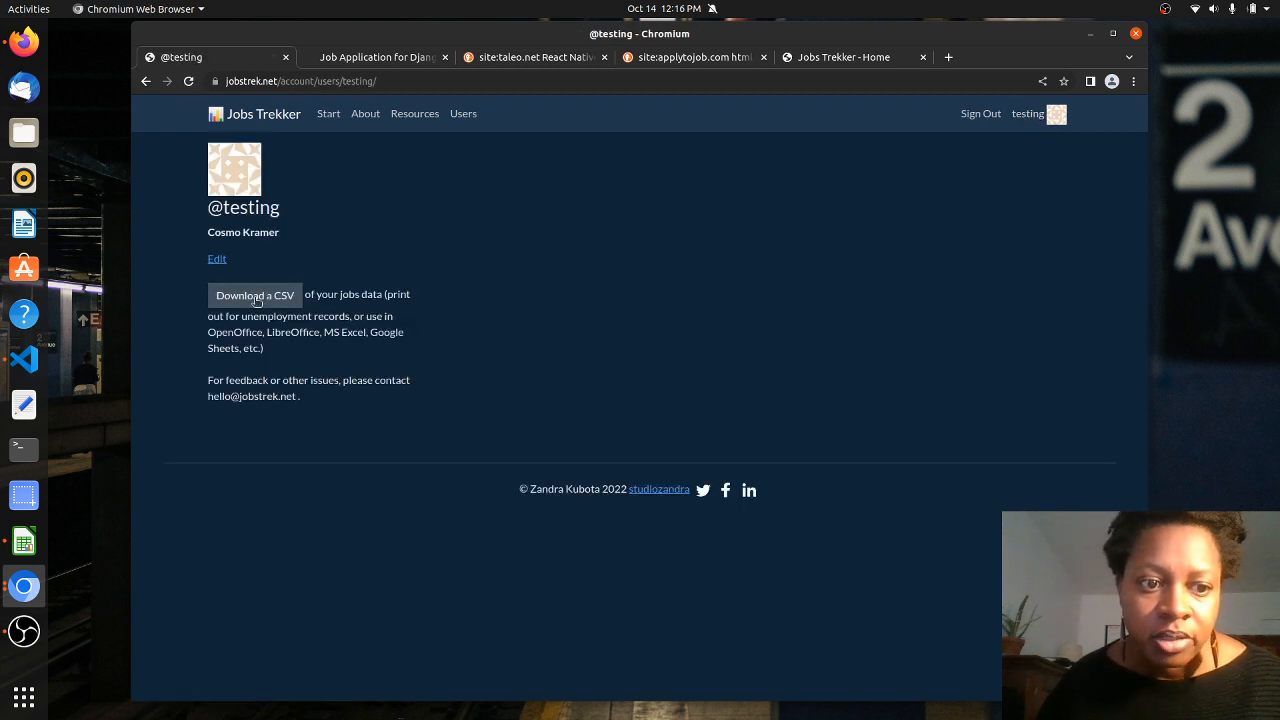
left_click(147, 83)
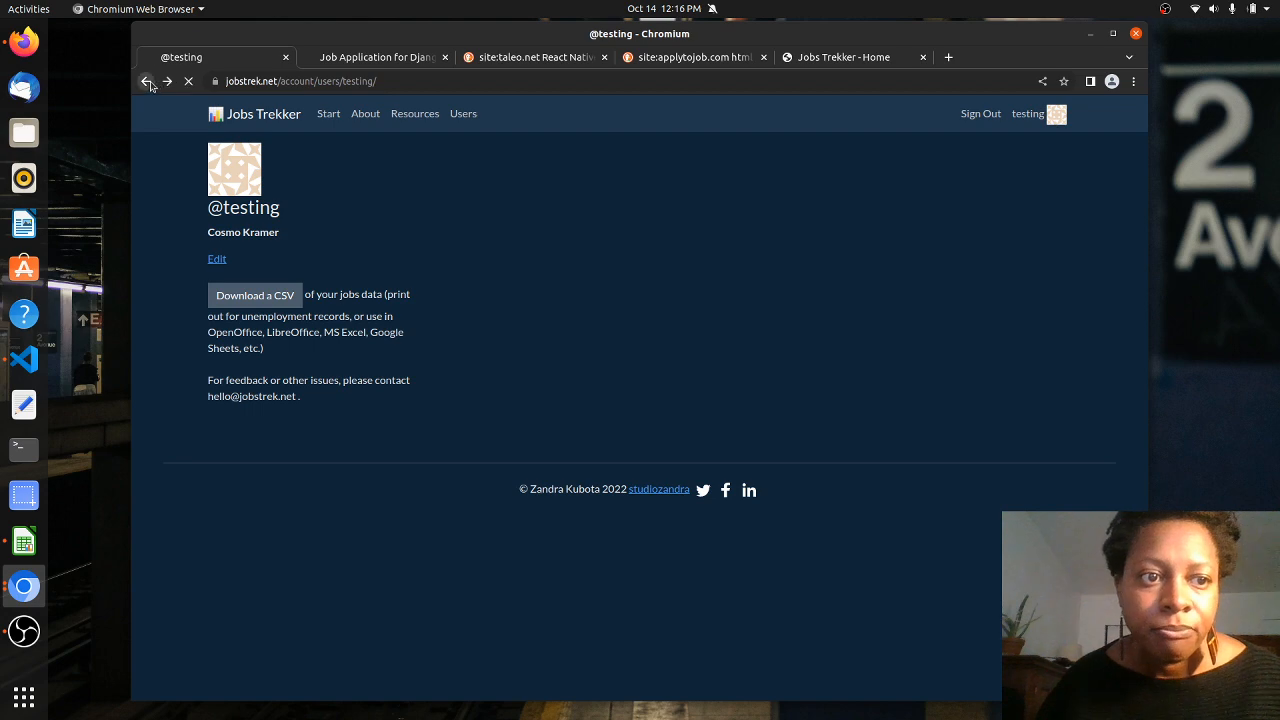
left_click(826, 58)
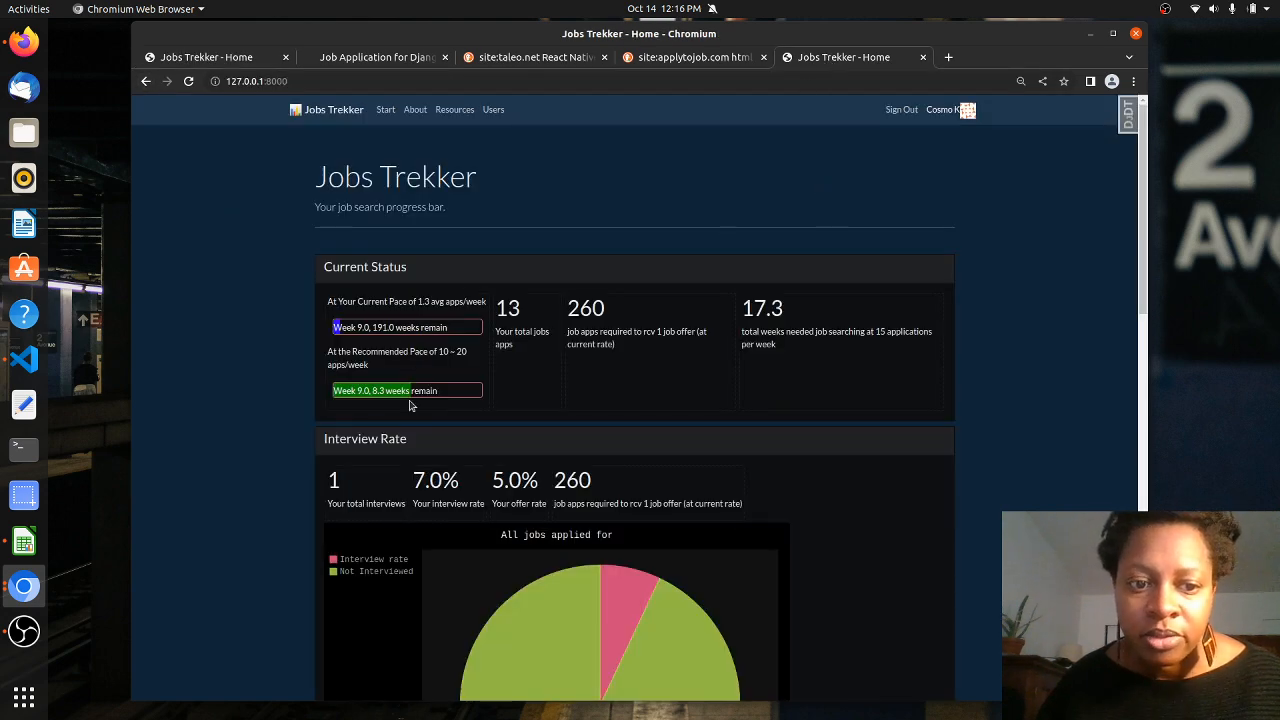
Revisit the DuckDuckGo site:taleo.net and site:applytojob.com searches, highlight the domain in each query, and skim the applytojob.com job results
scroll(390, 386, "down", 1)
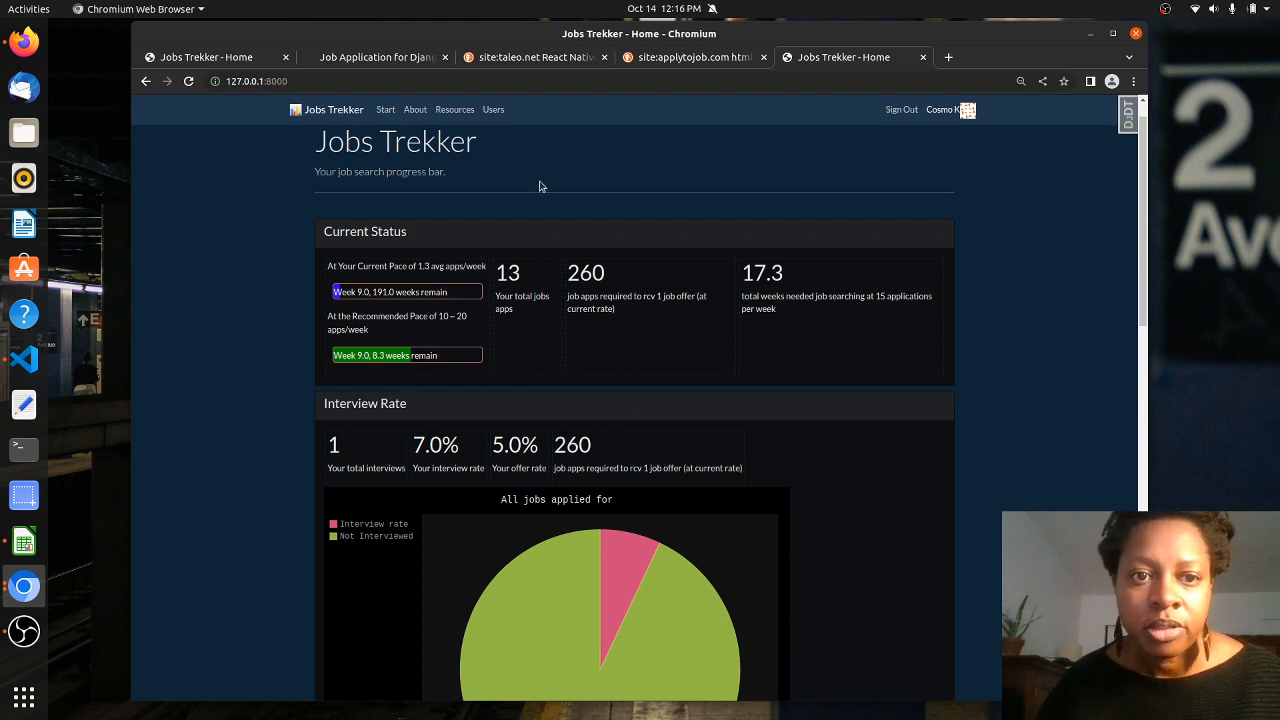
left_click(511, 58)
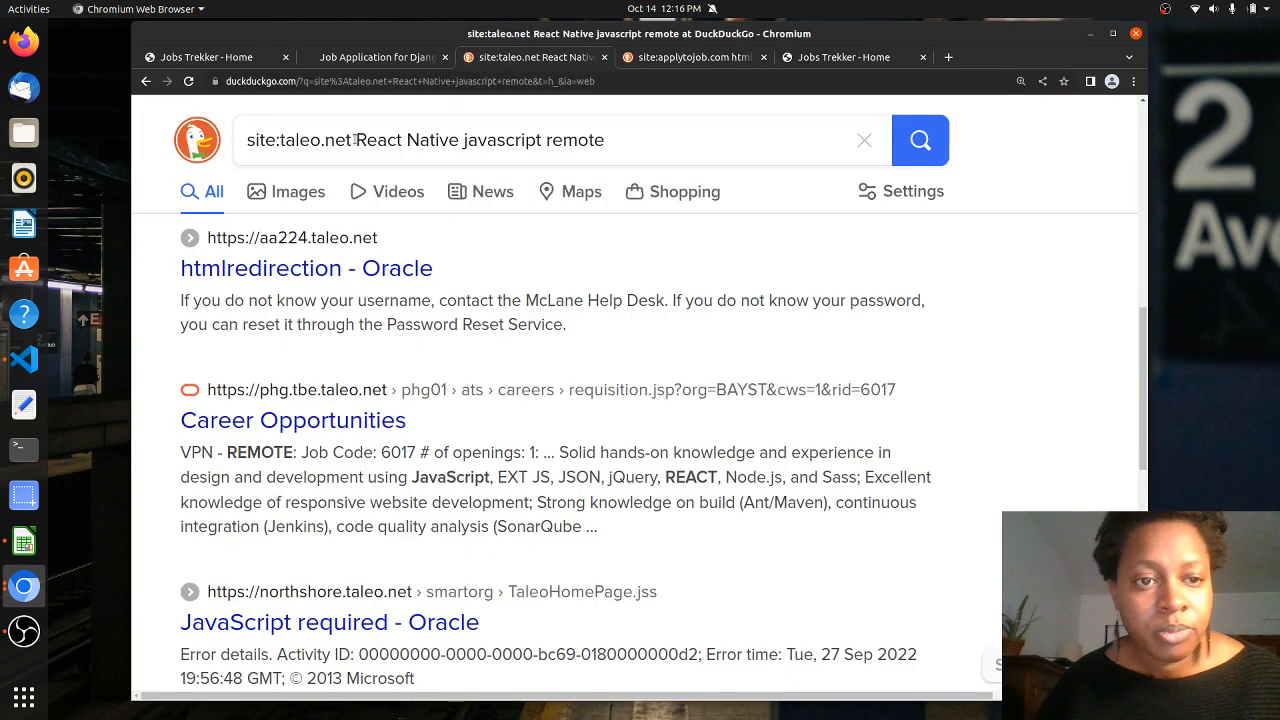
left_click_drag(353, 139, 280, 140)
left_click(665, 58)
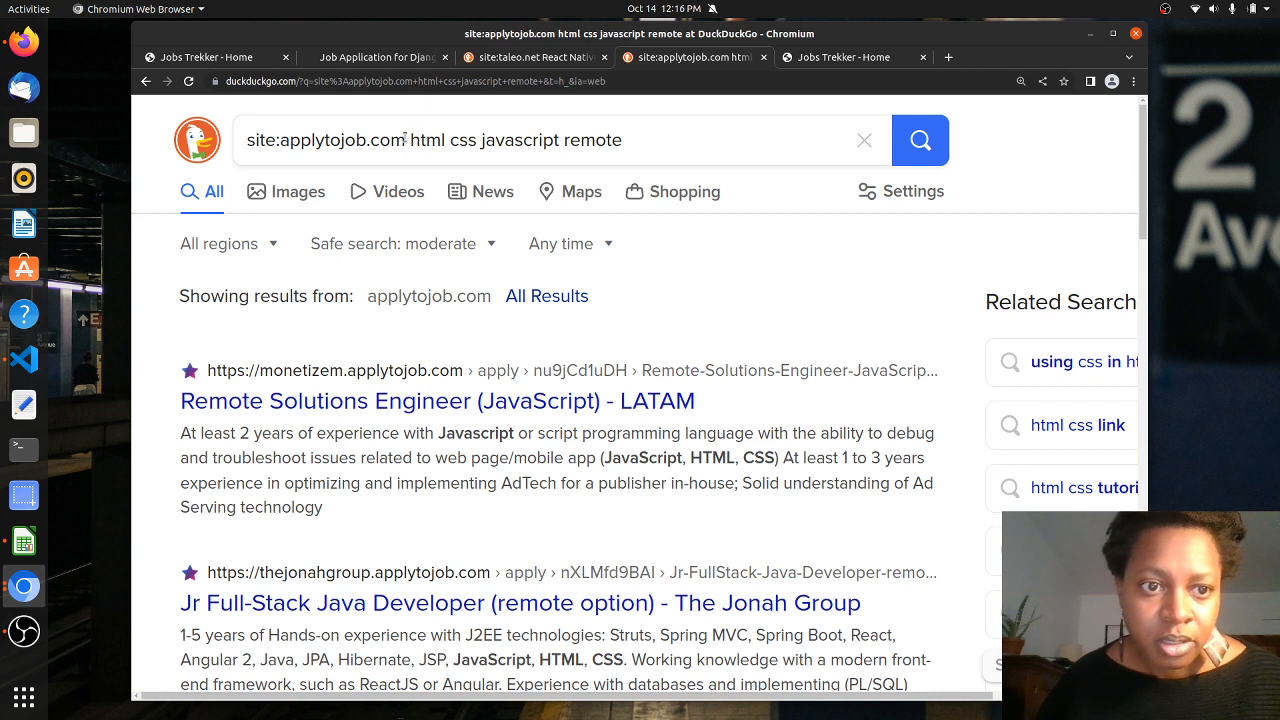
left_click_drag(405, 140, 283, 133)
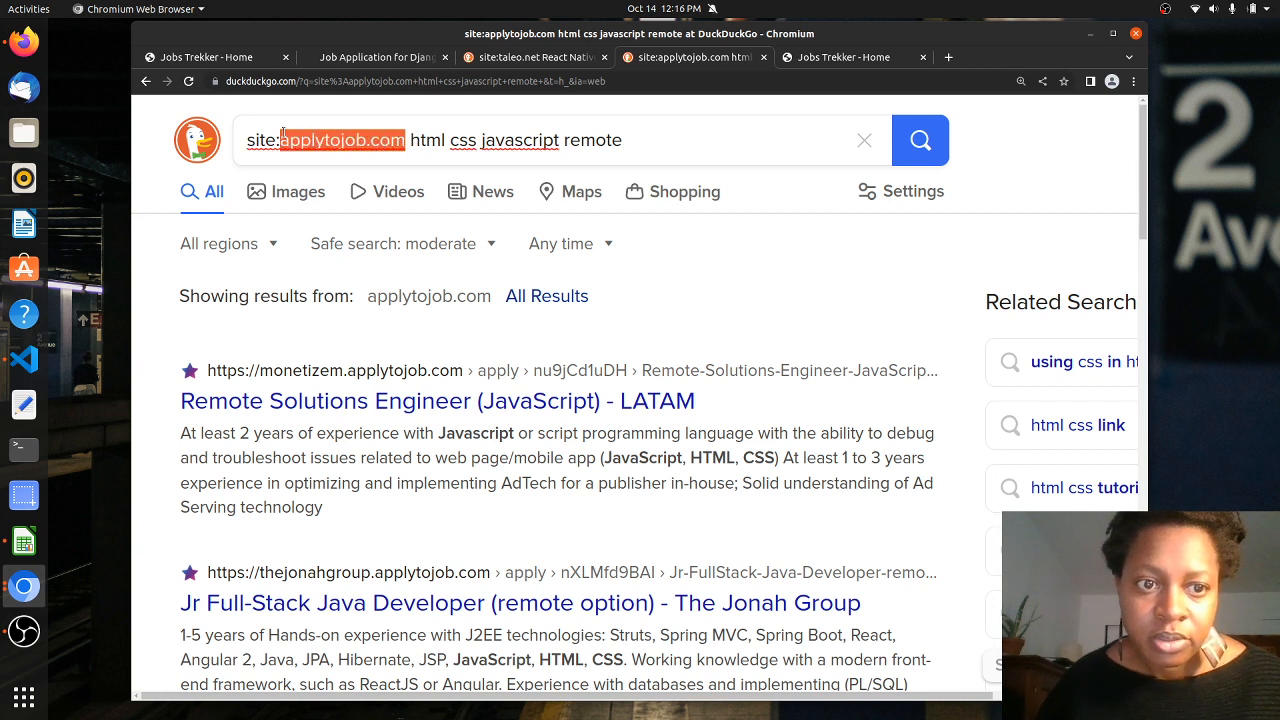
left_click(343, 140)
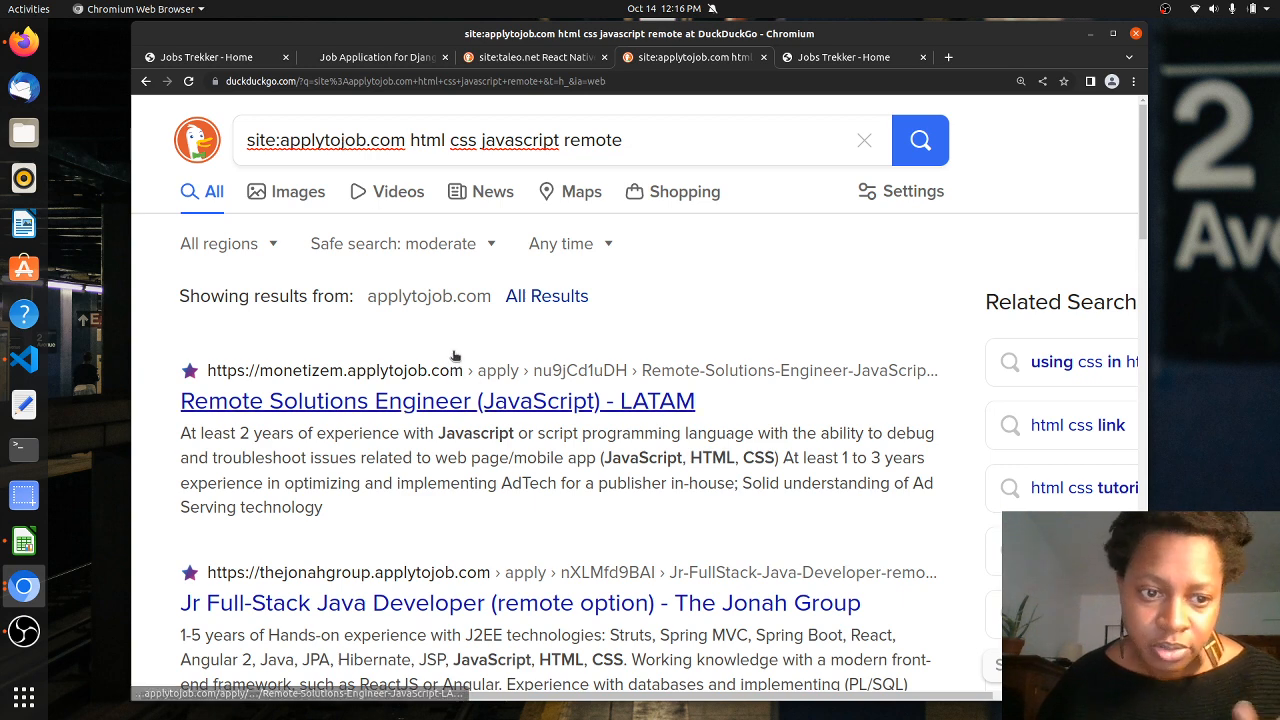
scroll(766, 366, "down", 3)
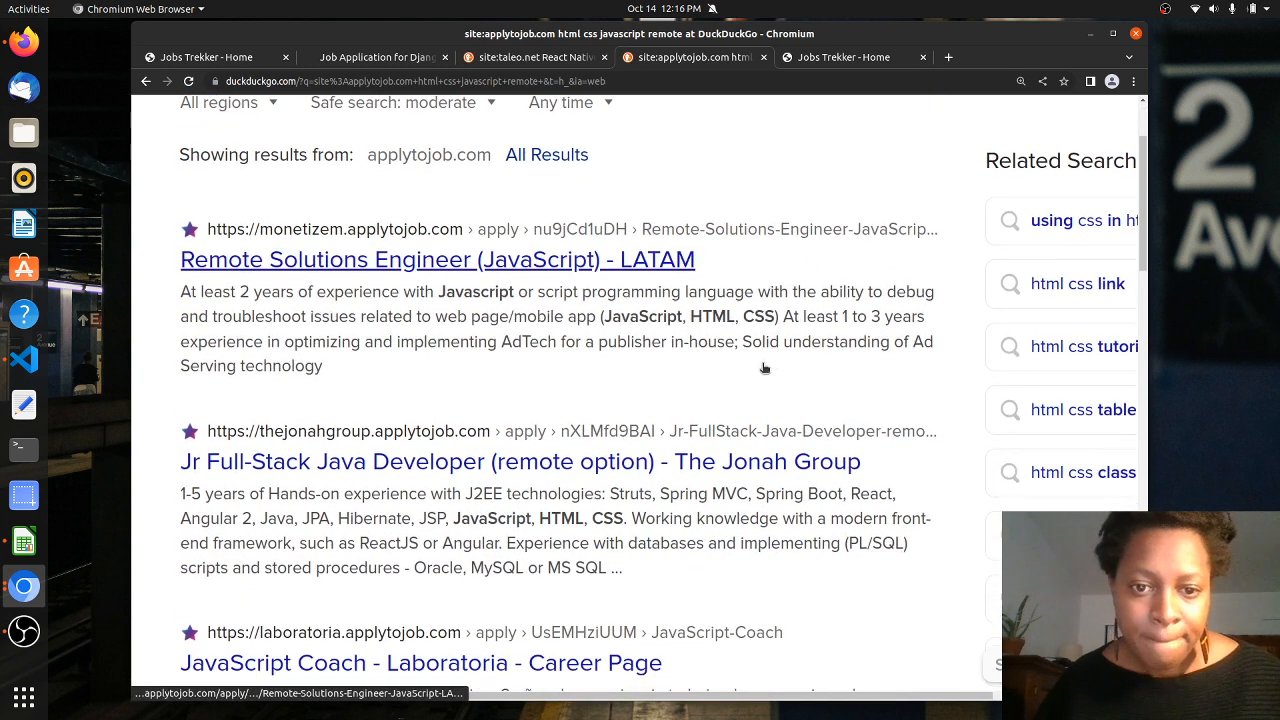
scroll(765, 365, "up", 3)
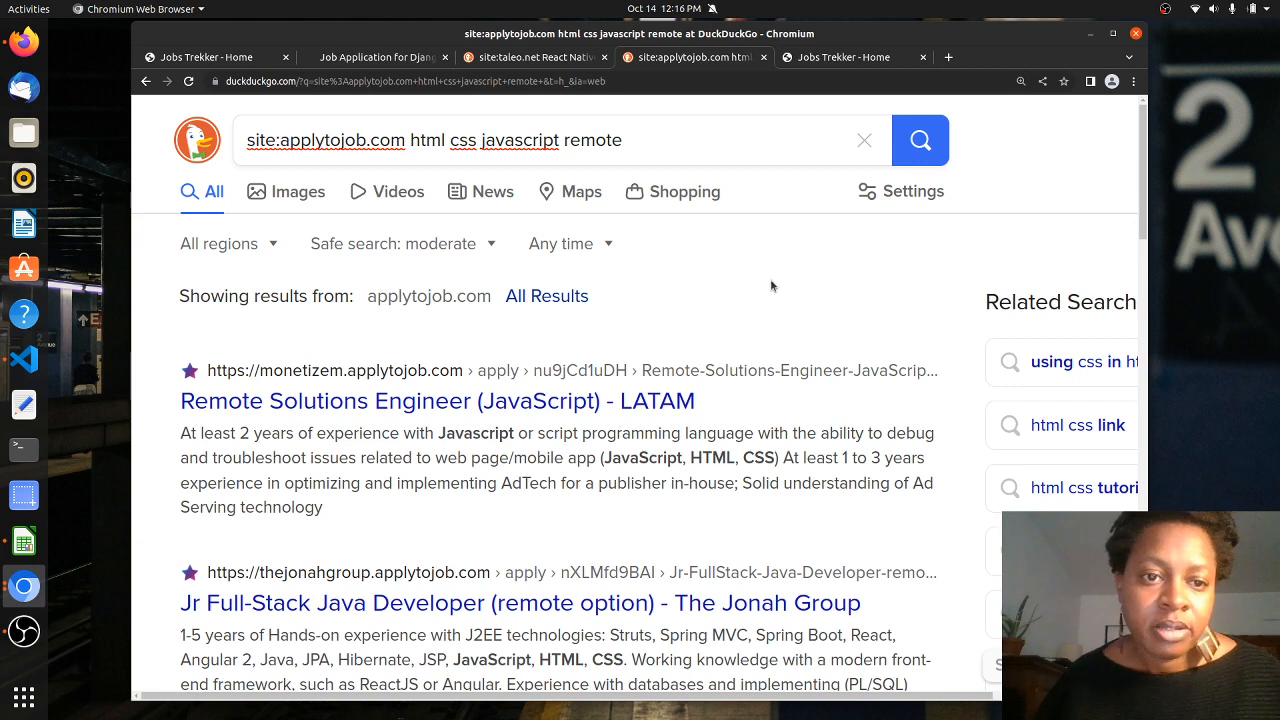
Return to the jobstrek.net site, open the account profile page, and highlight the contact e-mail for feedback and issues
left_click(828, 58)
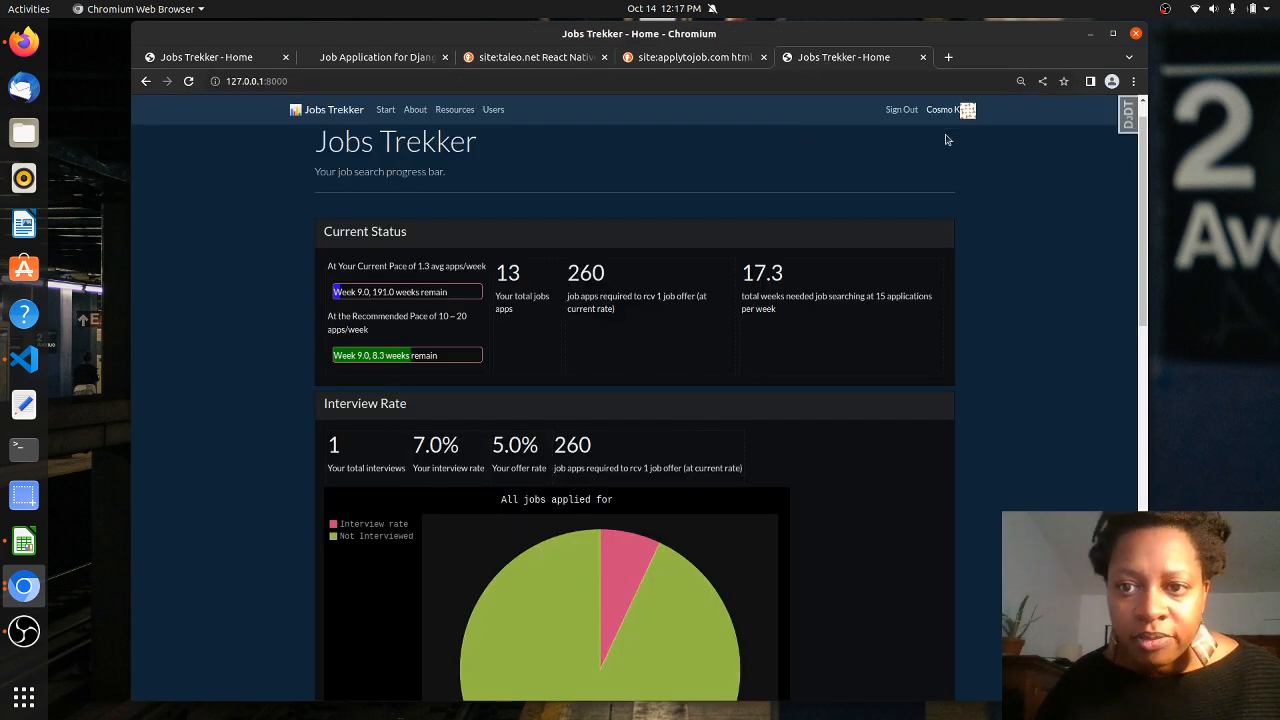
left_click(210, 57)
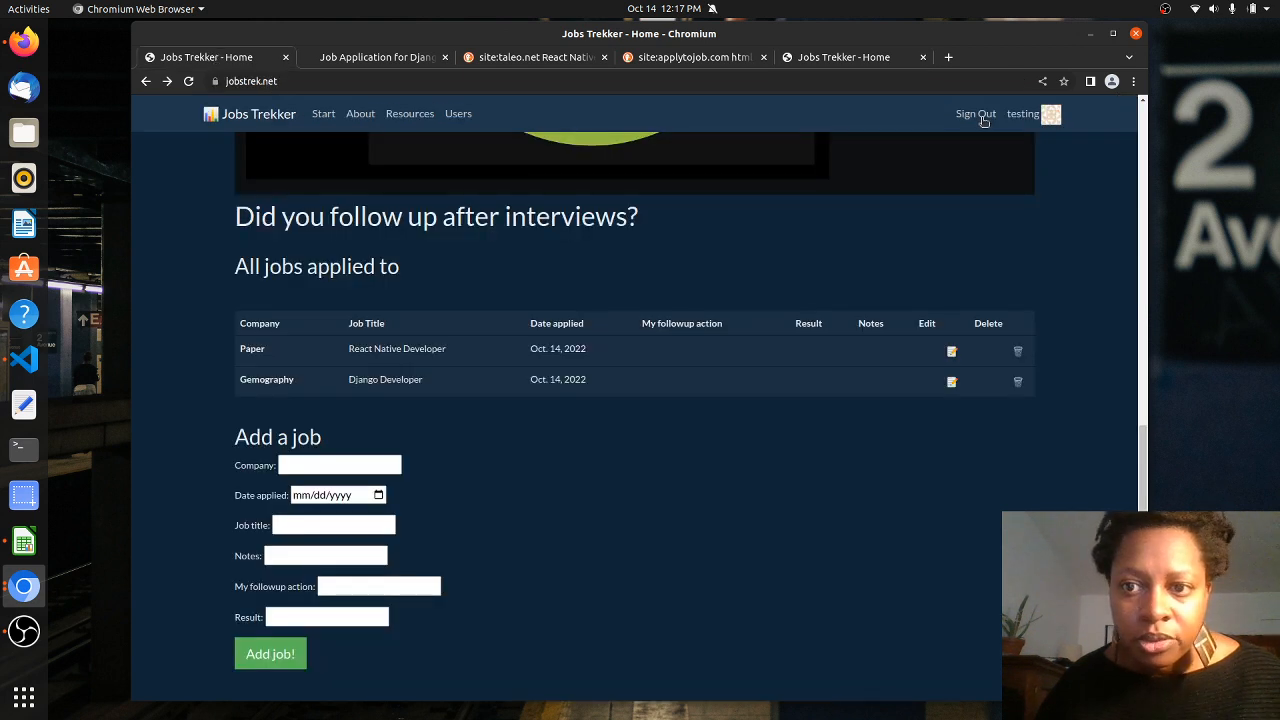
left_click(1019, 117)
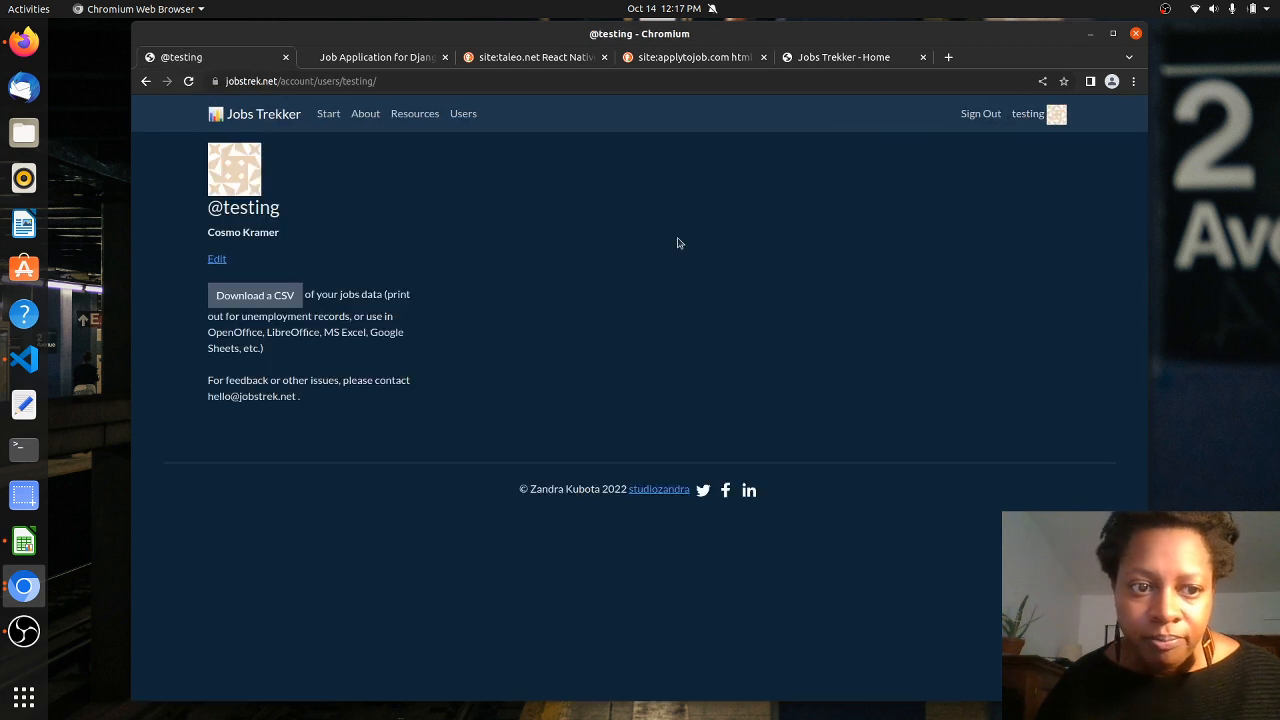
left_click_drag(299, 397, 208, 397)
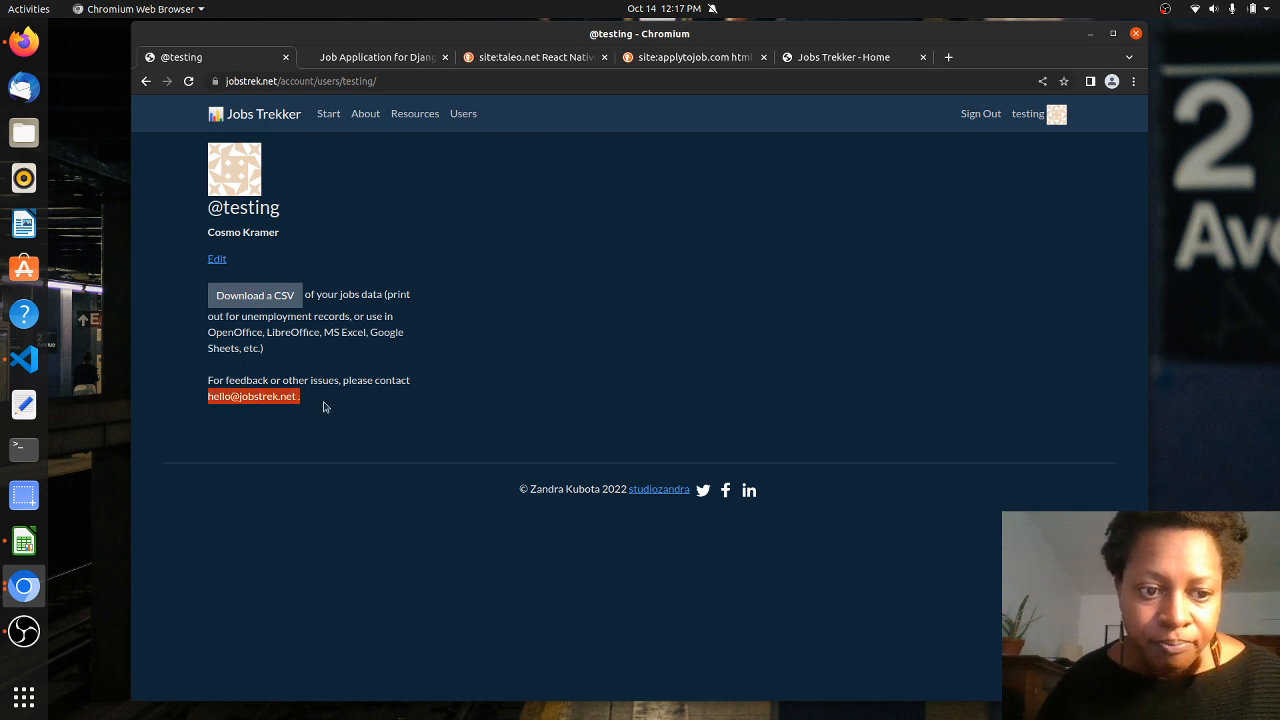